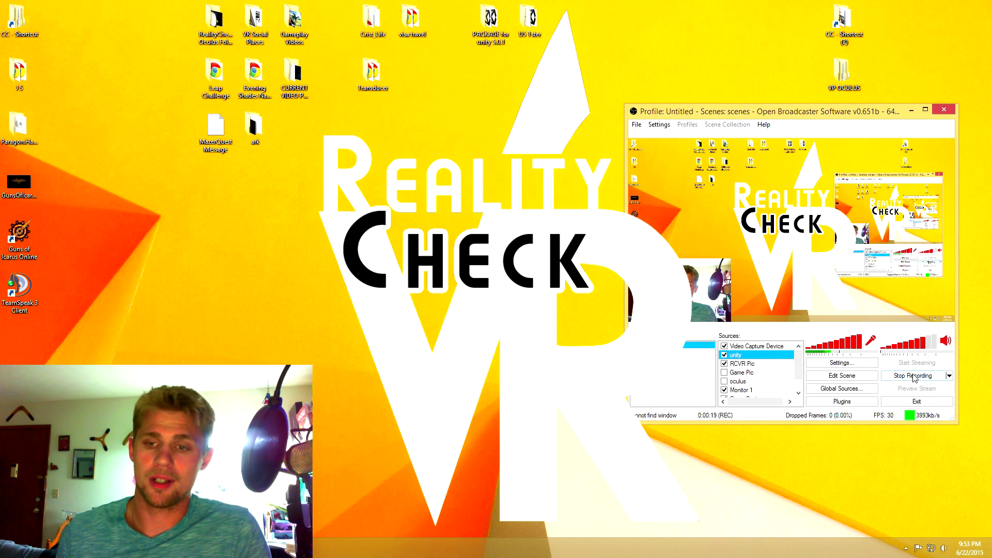
left_click(914, 376)
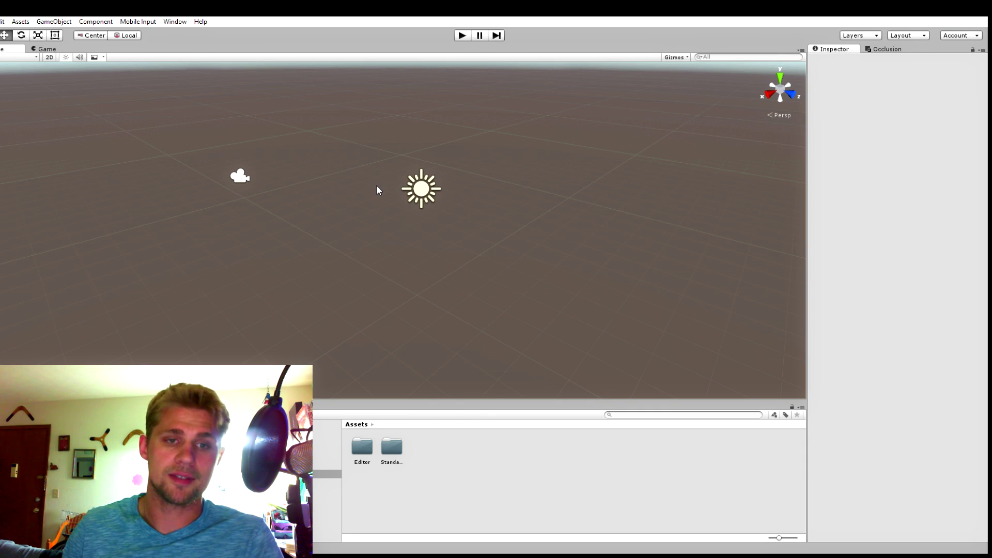
Enable Virtual Reality Supported in the standalone player settings, and test the empty scene in play mode.
left_click_drag(363, 190, 377, 213, "alt")
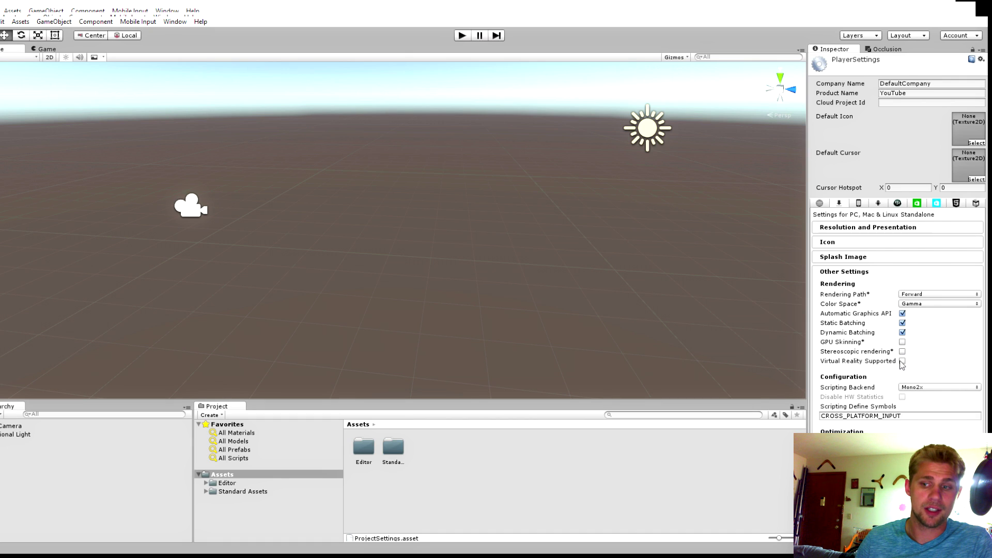
left_click(903, 361)
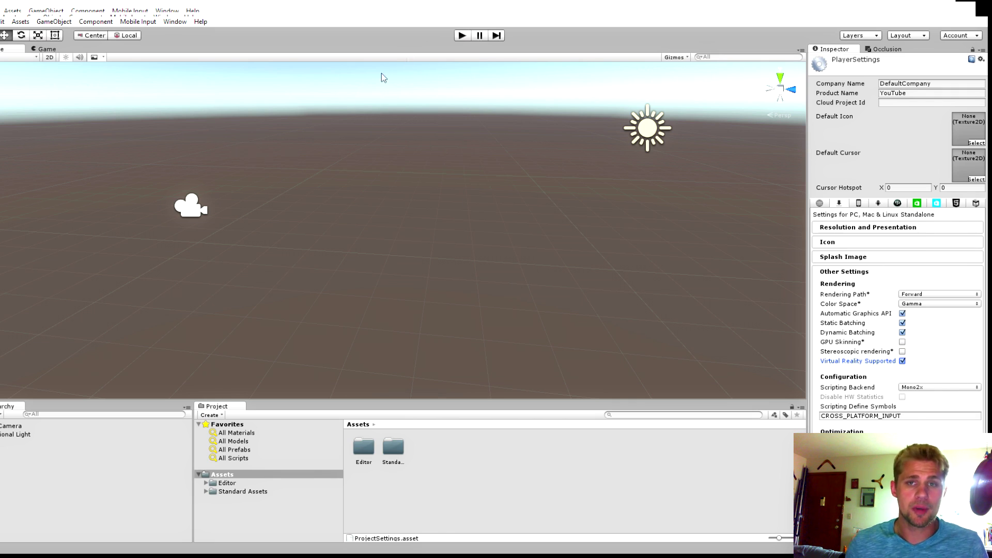
left_click(462, 37)
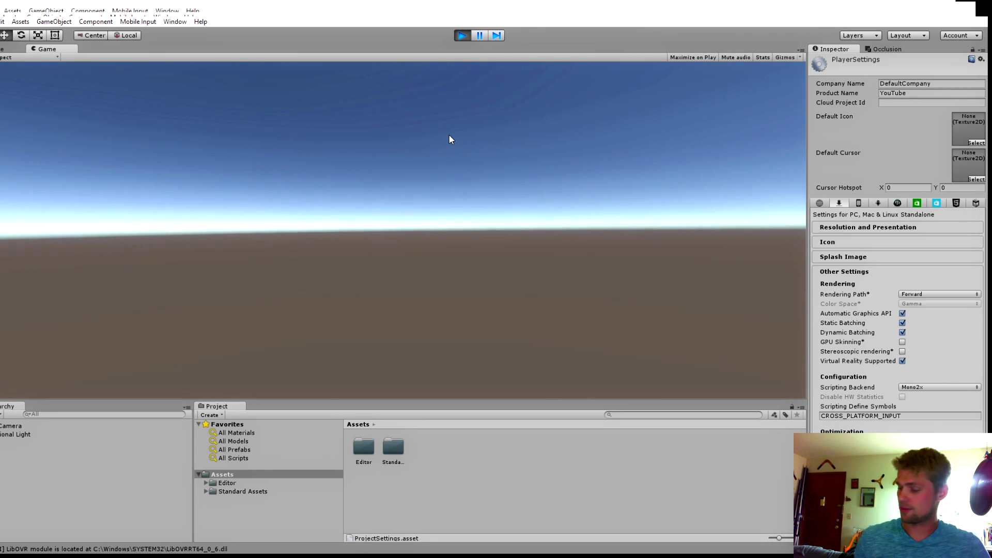
left_click(460, 36)
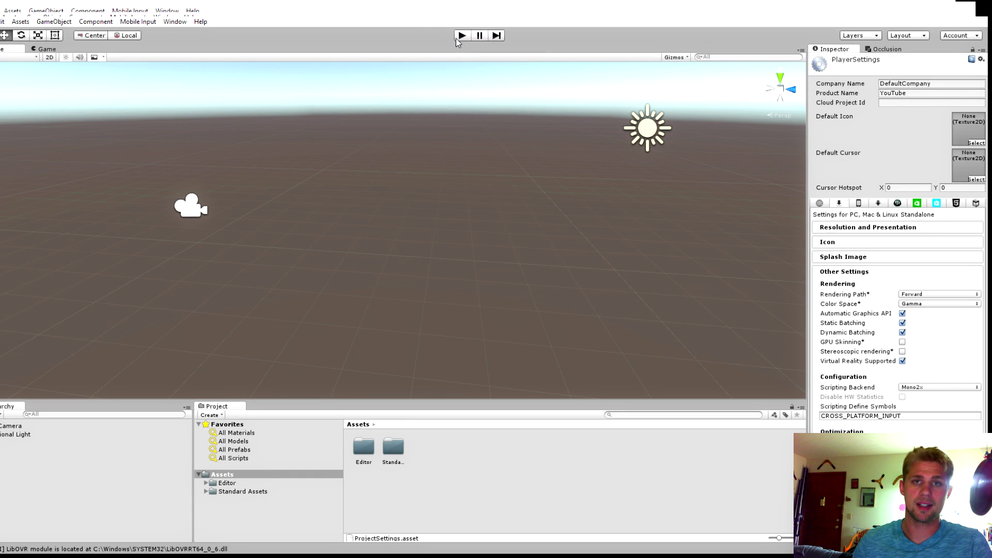
Add a terrain to the scene and move it to about X -182, Z -197.3 so it surrounds the camera.
scroll(459, 164, "up", 4)
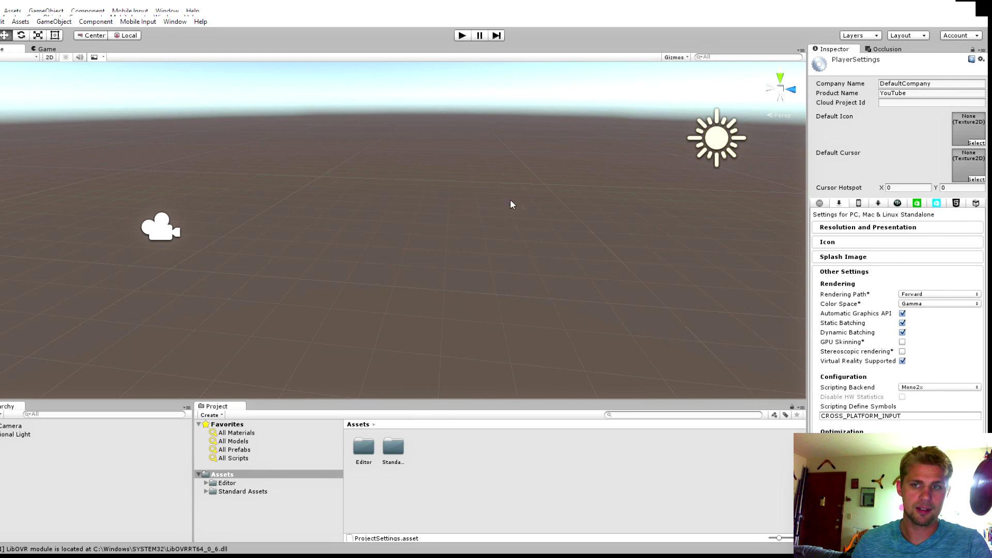
right_click_drag(548, 201, 513, 203)
middle_click_drag(513, 203, 435, 216)
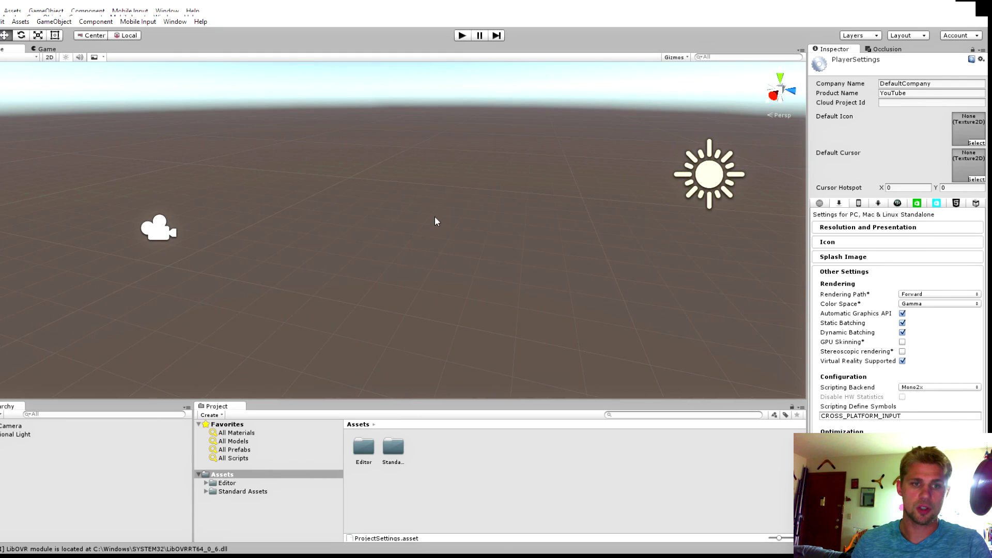
left_click_drag(436, 214, 491, 206, "alt")
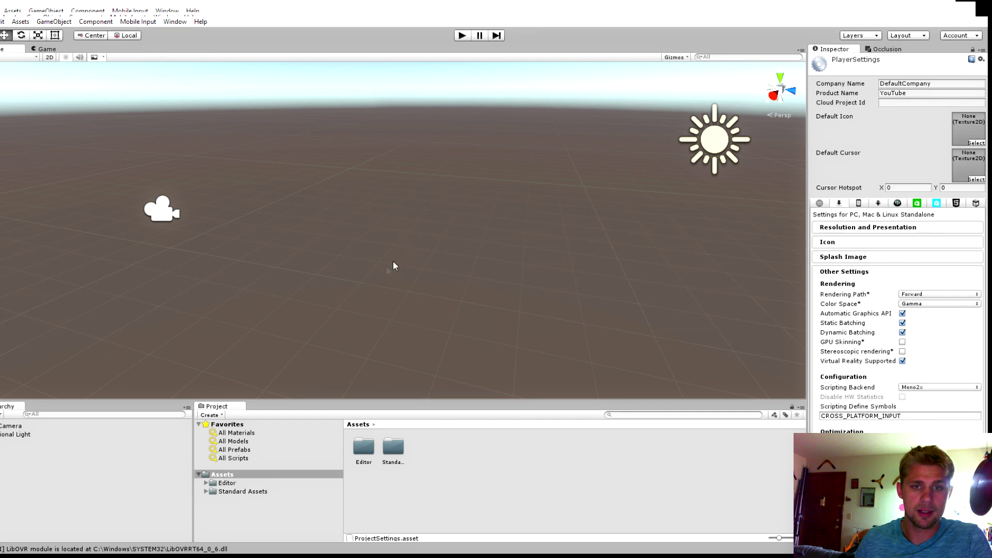
scroll(368, 275, "down", 12)
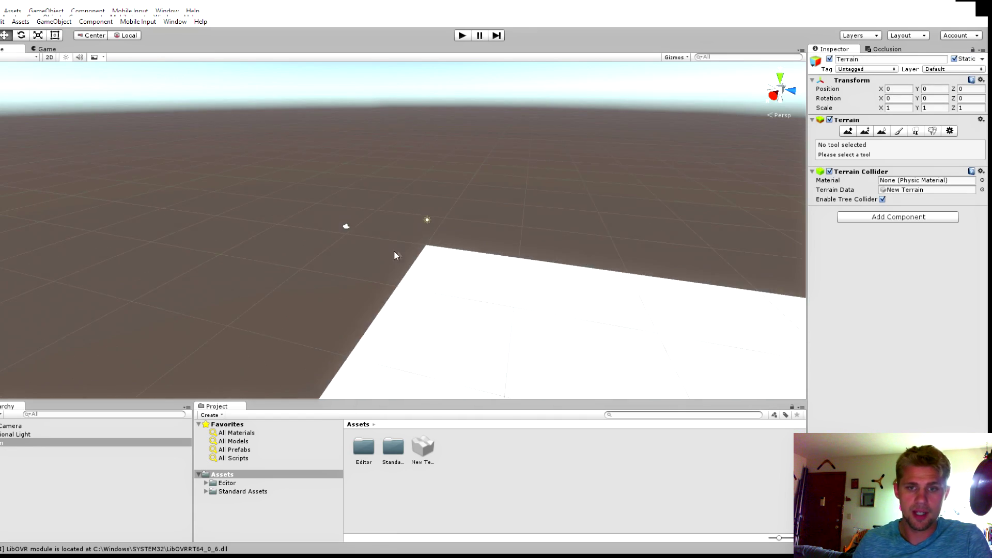
scroll(390, 251, "down", 15)
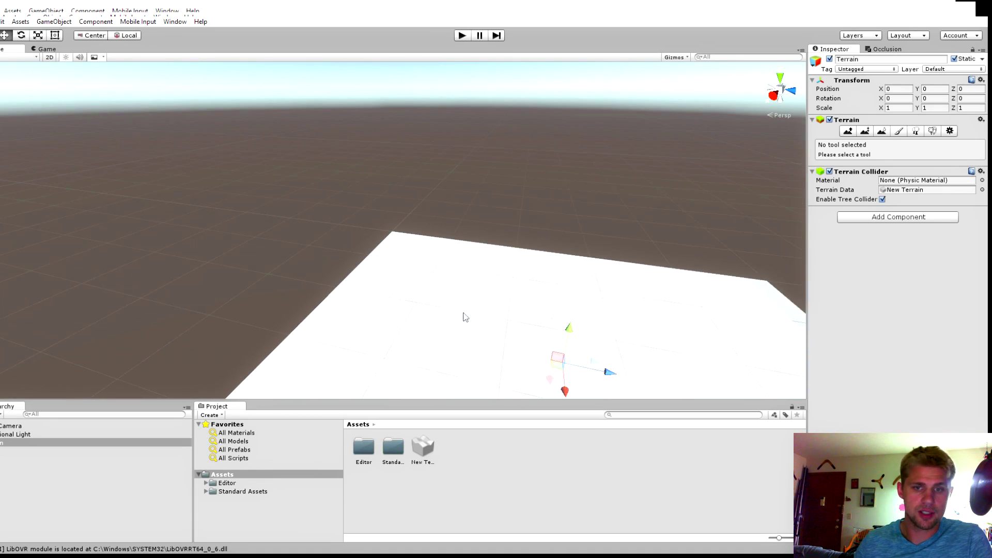
scroll(464, 313, "down", 6)
left_click_drag(496, 321, 392, 256)
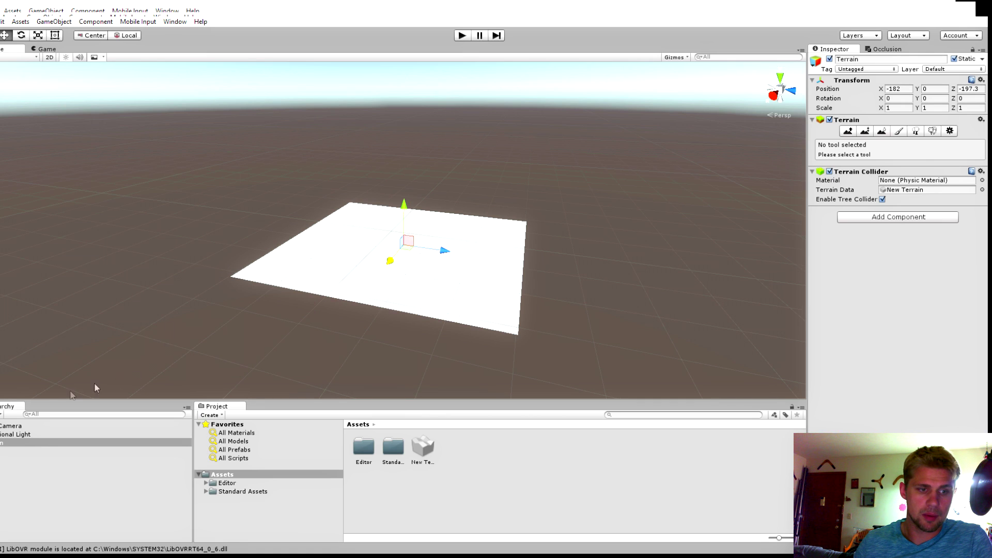
Frame the Main Camera in the scene view to check where it stands on the terrain.
left_click(11, 426)
double_click(11, 426)
scroll(412, 250, "up", 12)
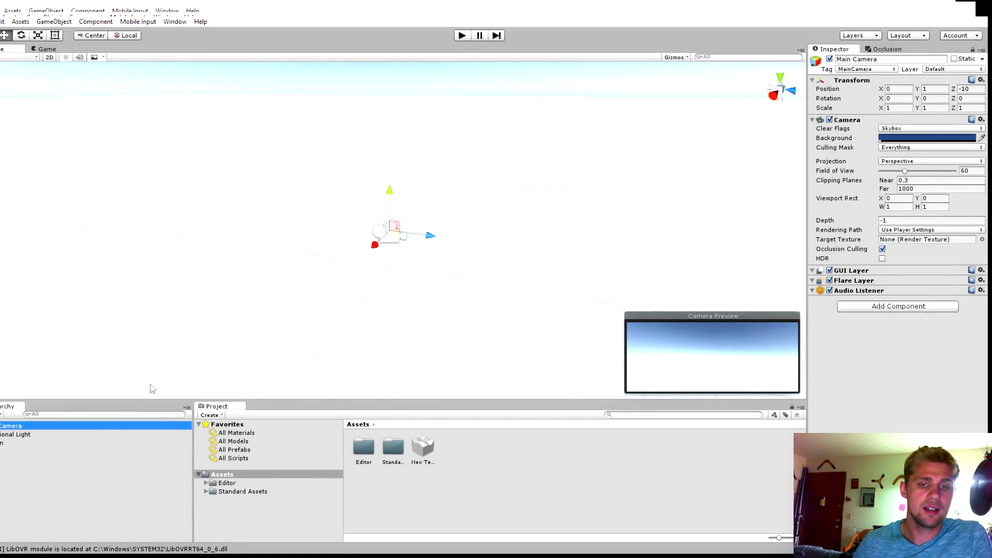
scroll(466, 224, "up", 3)
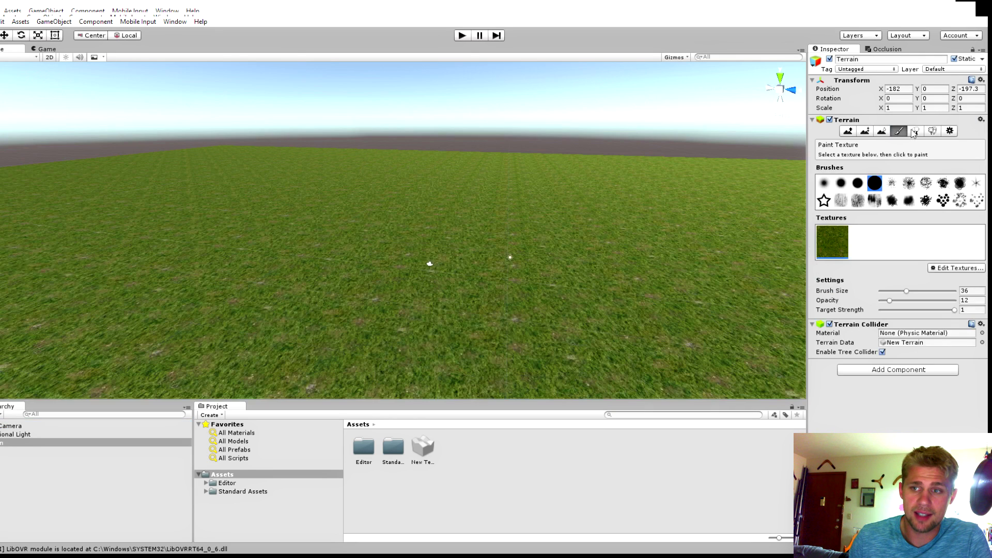
Look through the terrain's tree, detail and settings tools, and activate the Raise / Lower Terrain tool.
left_click(916, 131)
left_click(933, 131)
left_click(949, 133)
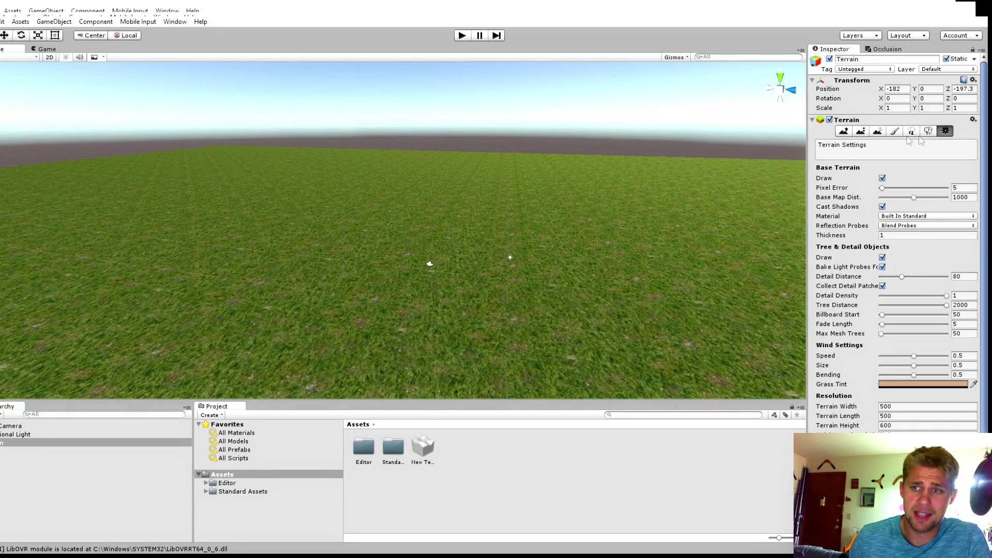
left_click(846, 132)
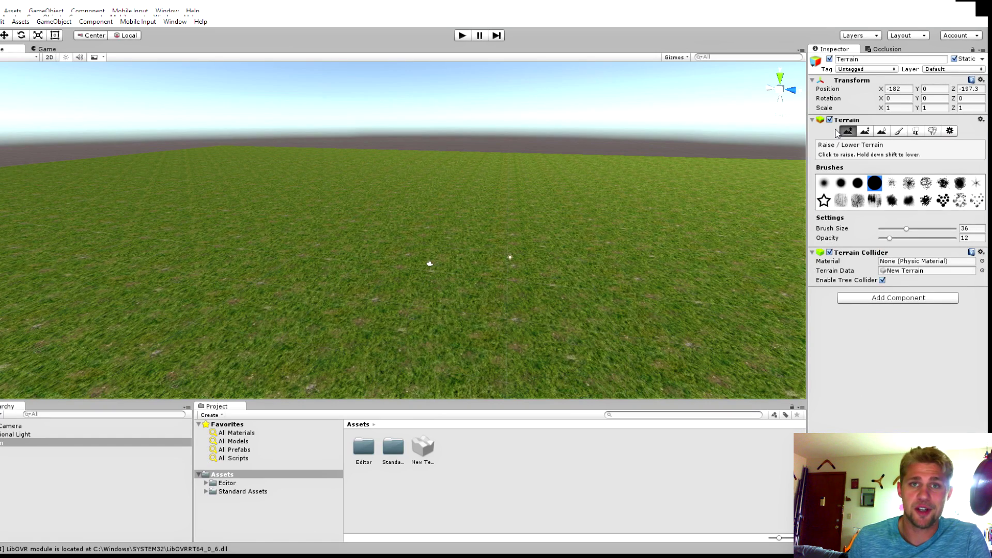
mouse_move(549, 185)
left_mouse_down()
mouse_move(421, 181)
mouse_move(212, 148)
left_mouse_up()
mouse_move(362, 160)
middle_mouse_down()
mouse_move(261, 197)
mouse_move(268, 188)
middle_mouse_up()
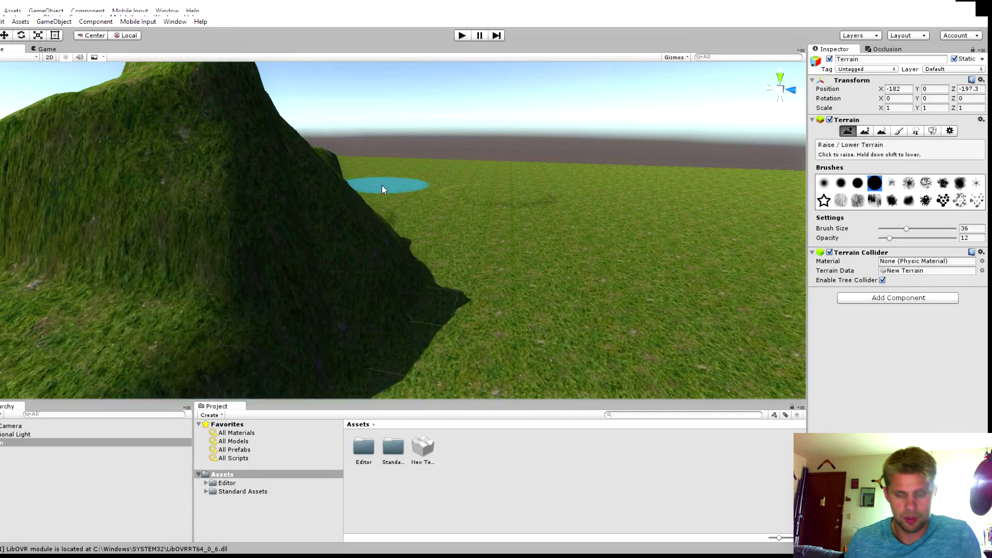
key("ctrl+z")
Sculpt hills and mountains around the flat grass area with the Raise / Lower Terrain brush at size 36 and opacity 12.
mouse_move(430, 167)
left_mouse_down()
mouse_move(459, 189)
mouse_move(191, 163)
mouse_move(263, 159)
mouse_move(228, 150)
mouse_move(485, 165)
mouse_move(497, 180)
mouse_move(671, 203)
mouse_move(665, 159)
mouse_move(543, 121)
mouse_move(594, 130)
left_mouse_up()
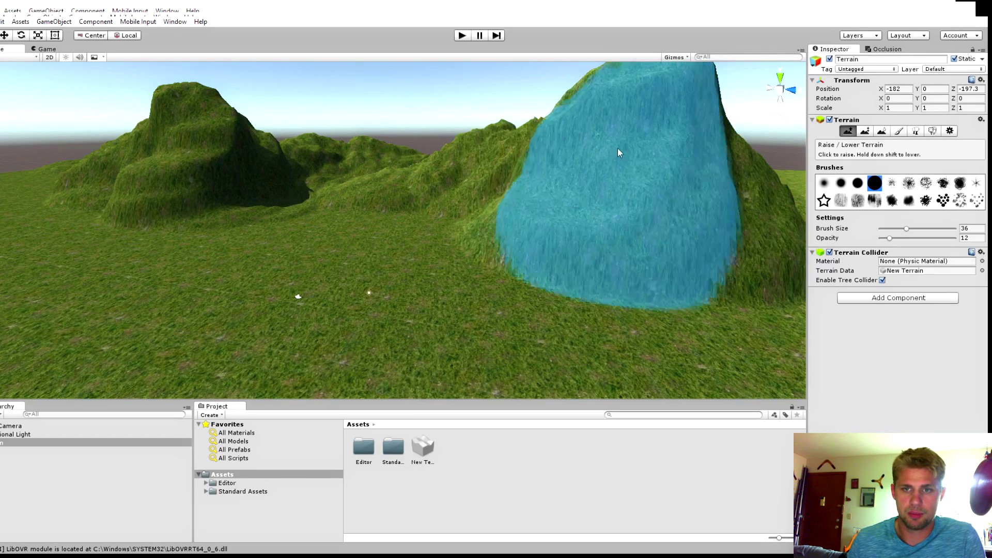
middle_click_drag(641, 171, 695, 158)
scroll(656, 220, "down", 4)
mouse_move(207, 194)
left_mouse_down()
mouse_move(106, 195)
mouse_move(7, 238)
mouse_move(23, 282)
mouse_move(82, 155)
left_mouse_up()
mouse_move(724, 258)
left_mouse_down()
mouse_move(713, 213)
mouse_move(668, 183)
mouse_move(661, 194)
mouse_move(644, 182)
mouse_move(737, 184)
mouse_move(669, 186)
left_mouse_up()
middle_click_drag(669, 186, 716, 178)
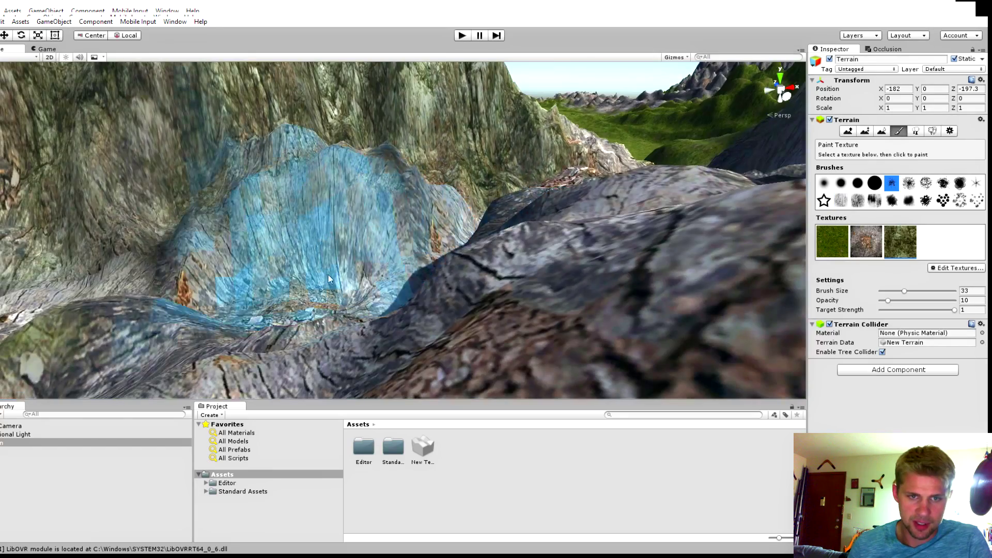
Paint the mossy rock texture onto the mountainsides with a brush of size 33 and opacity 10.
scroll(498, 261, "up", 3)
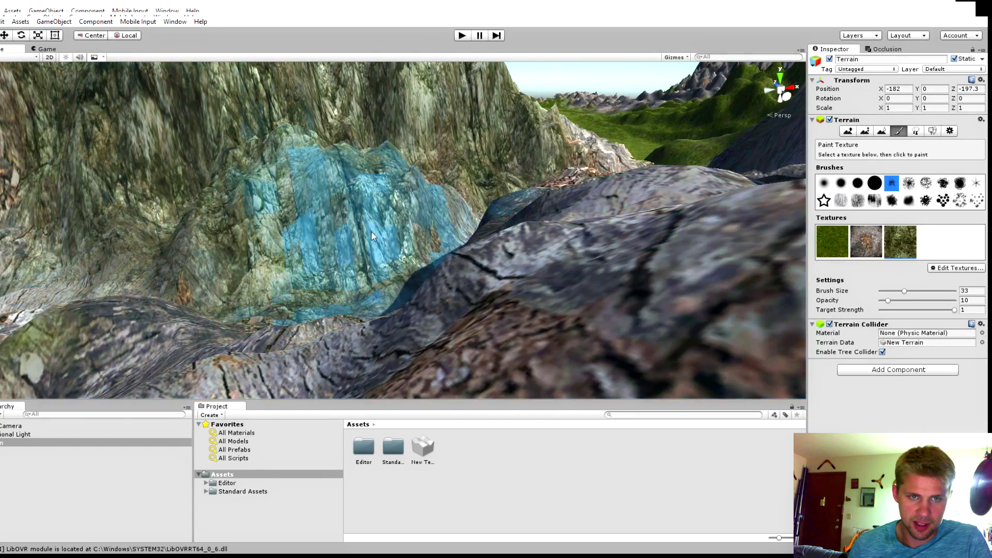
mouse_move(529, 203)
middle_mouse_down()
mouse_move(529, 227)
mouse_move(532, 212)
middle_mouse_up()
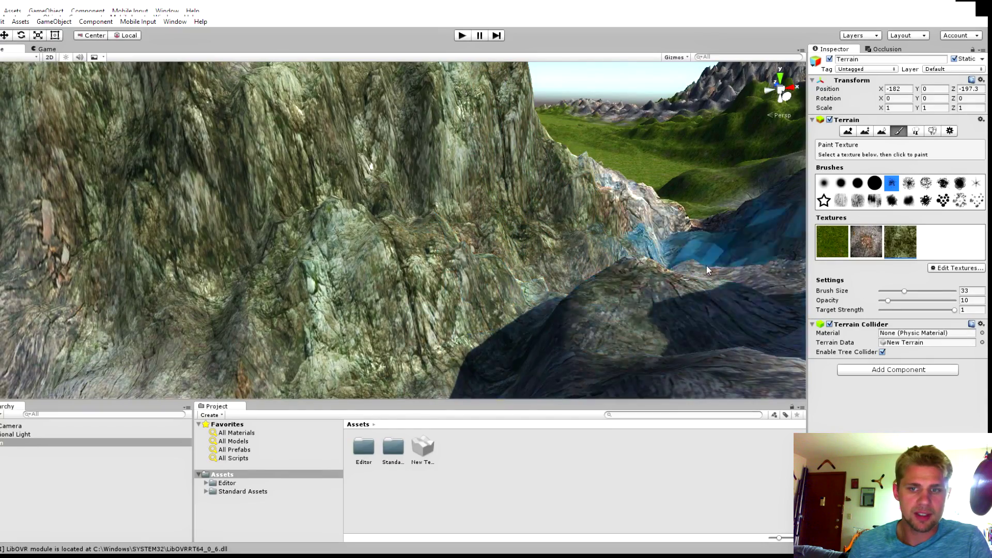
mouse_move(736, 189)
middle_mouse_down()
mouse_move(714, 206)
mouse_move(603, 170)
middle_mouse_up()
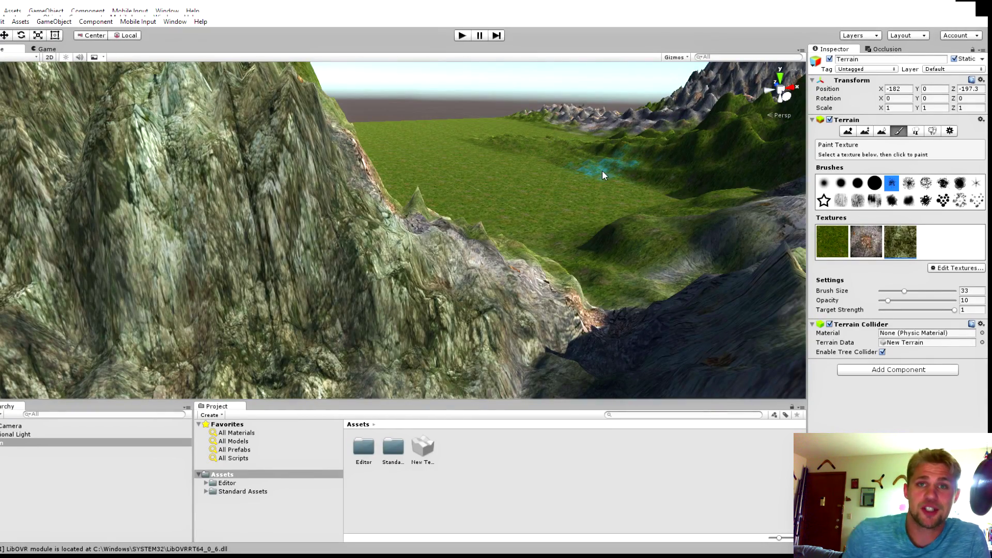
scroll(550, 175, "up", 3)
mouse_move(550, 176)
middle_mouse_down()
mouse_move(536, 199)
mouse_move(509, 178)
middle_mouse_up()
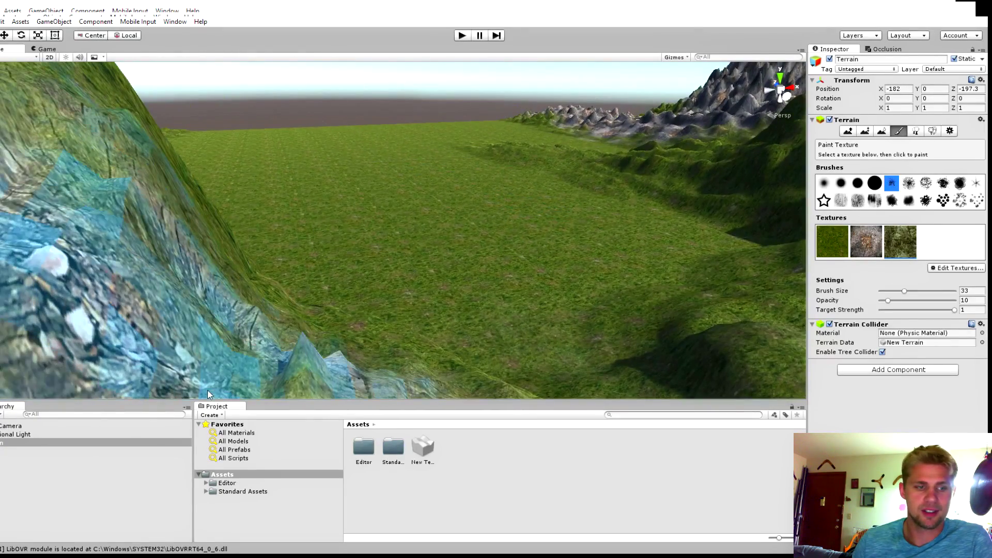
Frame the Directional Light in the scene view and run the textured terrain in play mode.
left_click(29, 436)
double_click(30, 435)
left_click(463, 35)
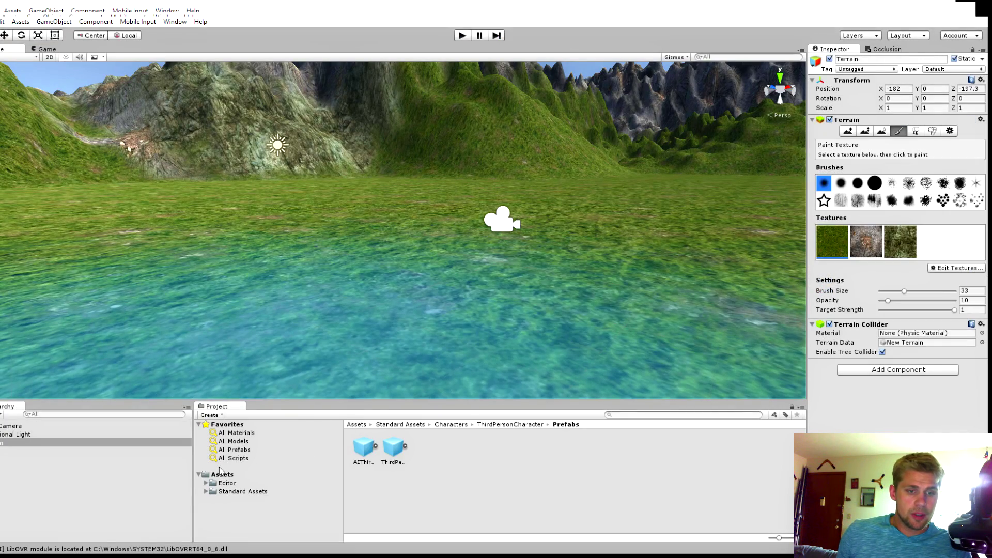
Open the Prefabs folder of ThirdPersonCharacter within the Characters folder of Standard Assets.
left_click(222, 474)
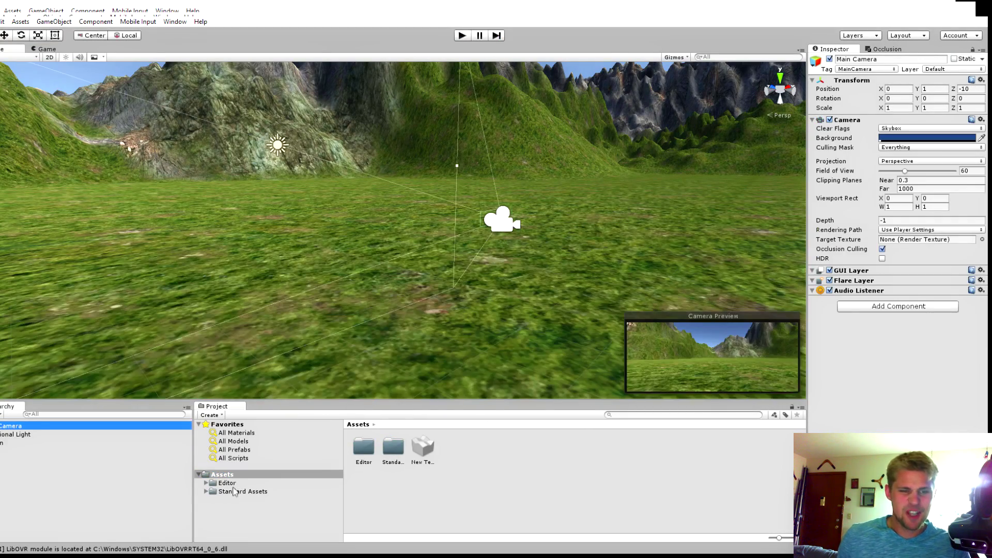
left_click(207, 492)
scroll(274, 501, "down", 3)
scroll(254, 486, "up", 2)
left_click(248, 477)
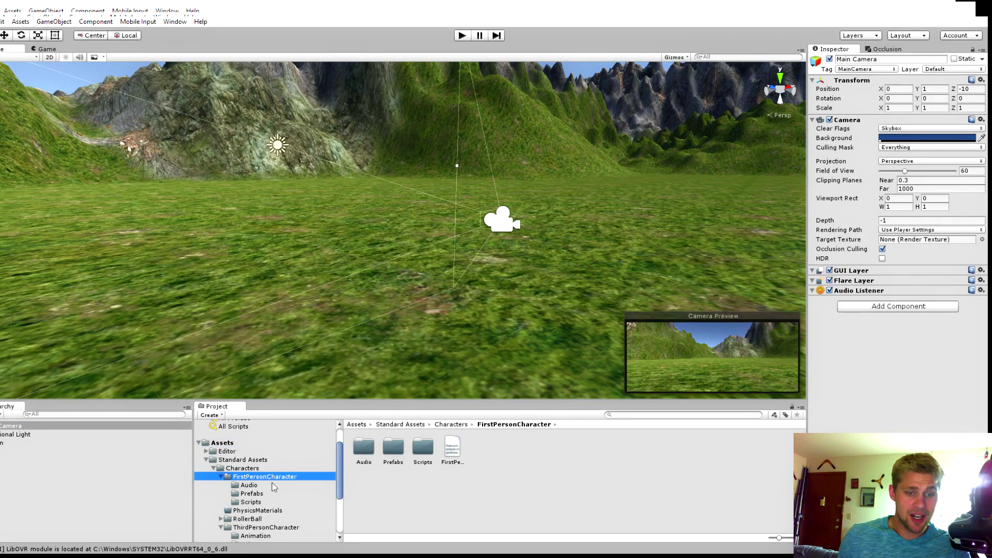
left_click(260, 528)
scroll(284, 511, "down", 3)
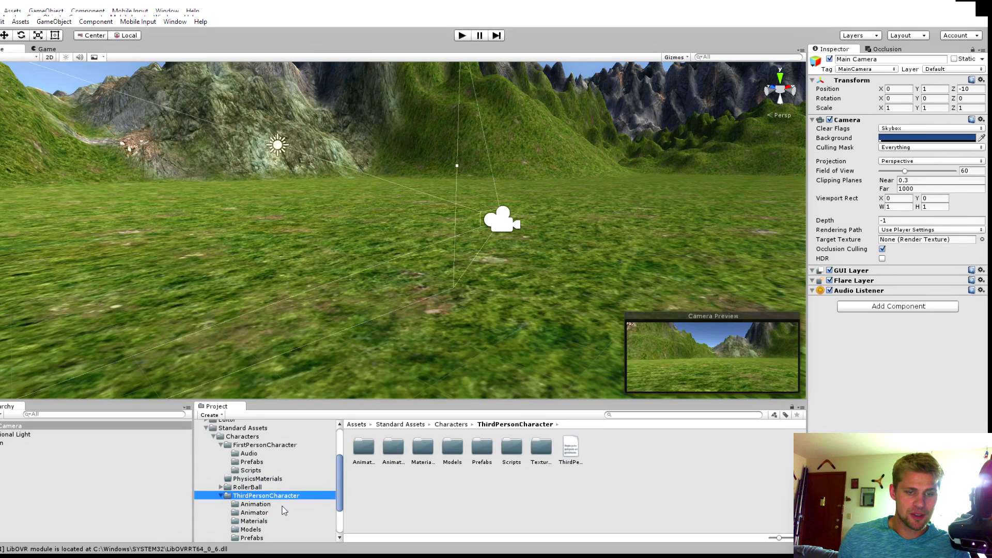
left_click(257, 506)
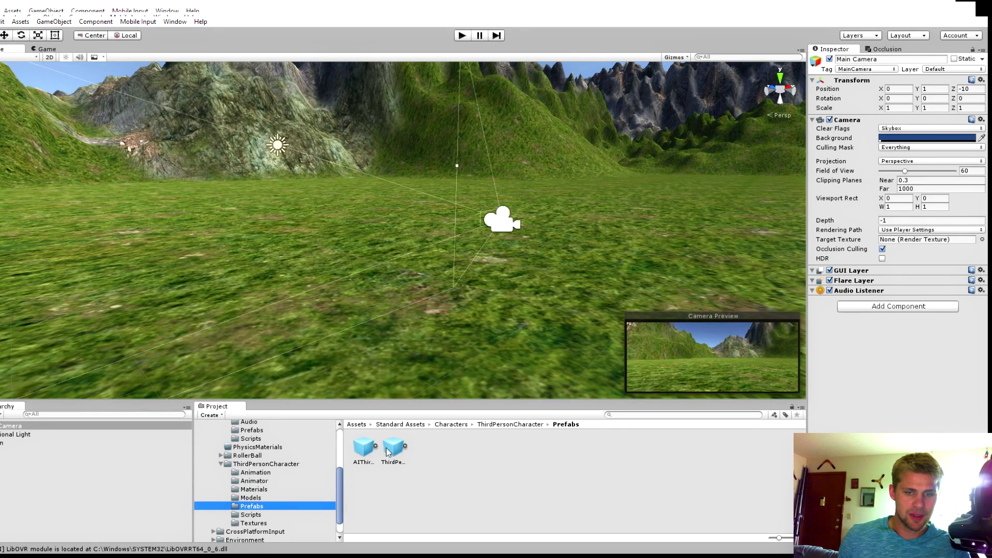
Place the ThirdPersonController prefab on the grass and set its X and Z position to 0.
left_click_drag(428, 288, 438, 305)
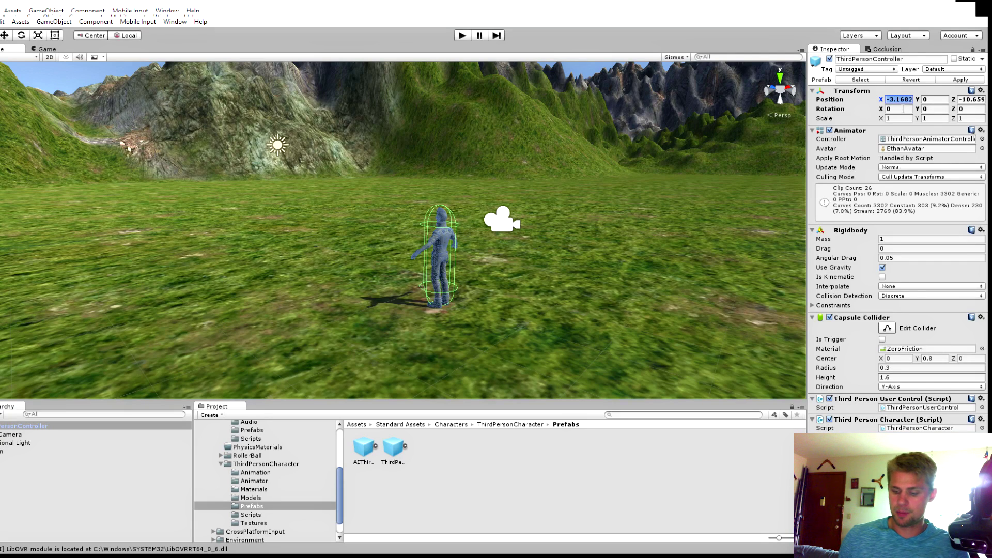
type("0")
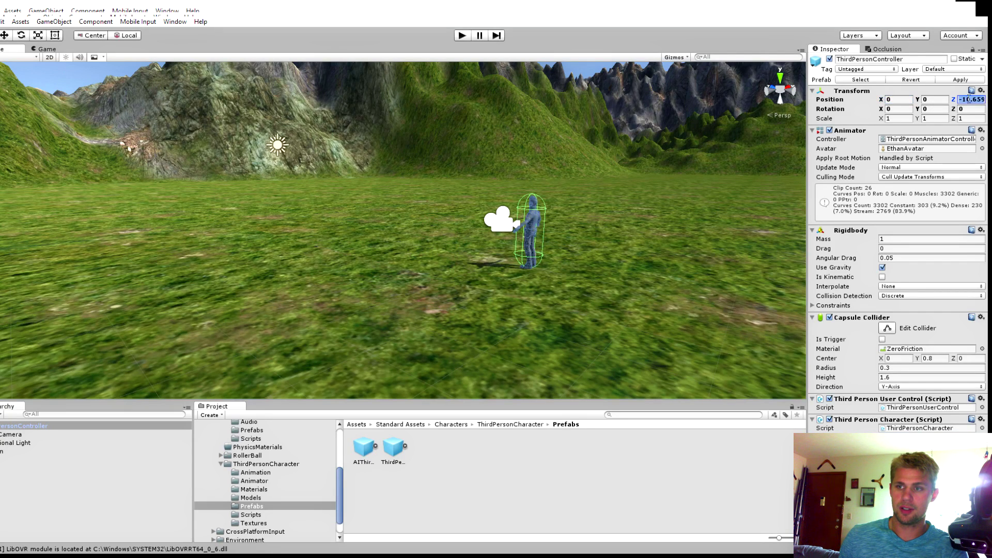
type("0")
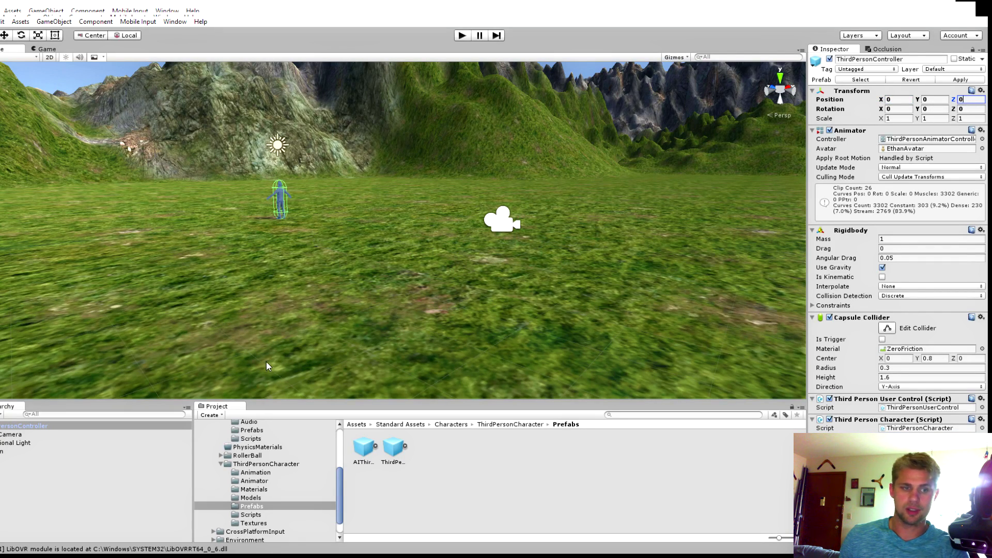
Set the Main Camera's Y and Z position to 0 so it sits at the character's origin.
left_click(18, 436)
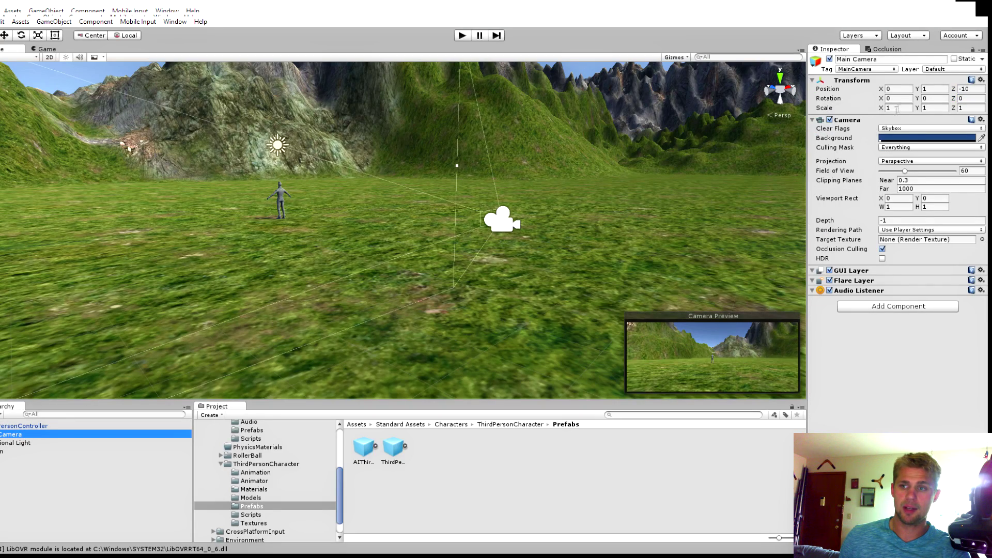
left_click(933, 89)
type("0")
left_click(976, 89)
type("0")
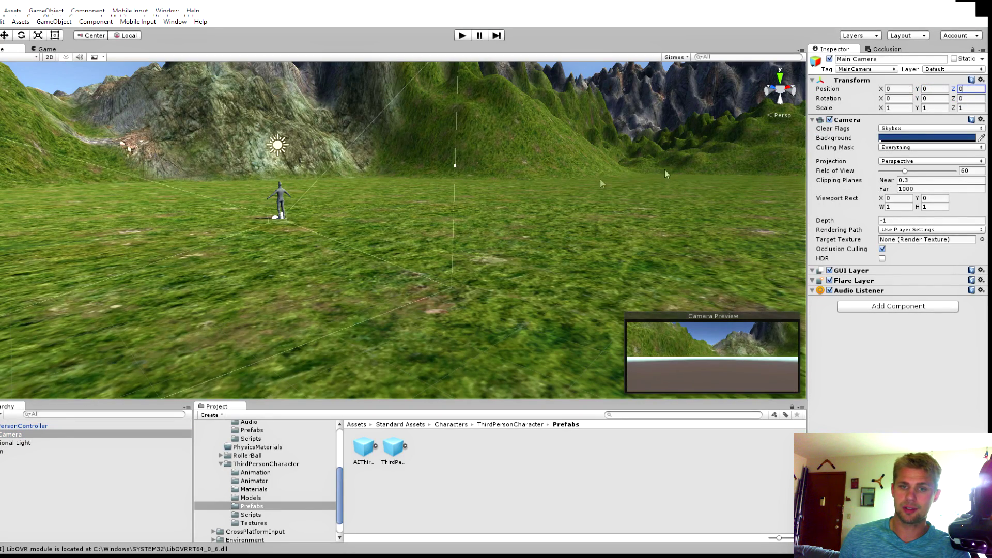
Raise the Main Camera to the character's head by setting its Y position to 1.5.
scroll(282, 222, "up", 4)
middle_click_drag(282, 221, 398, 269)
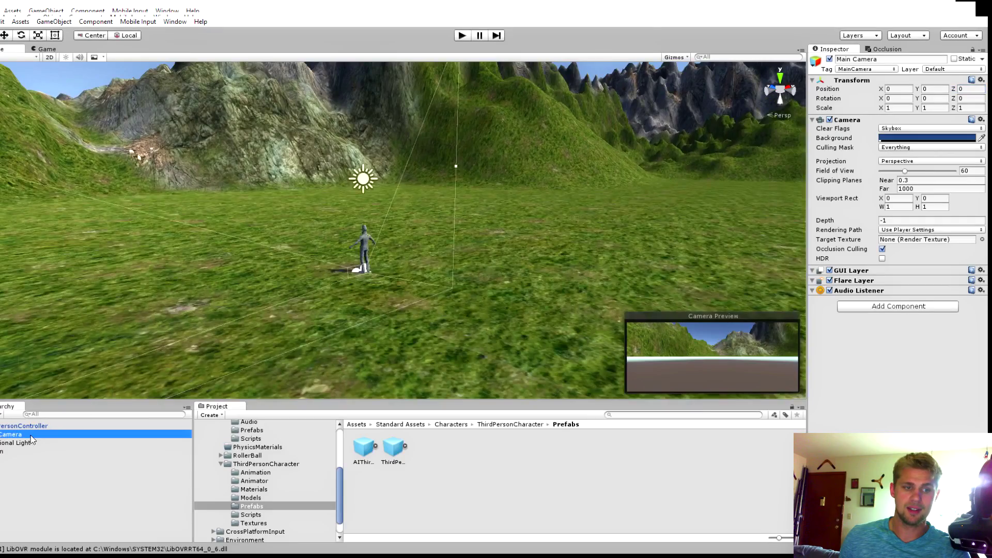
double_click(30, 435)
scroll(373, 201, "up", 10)
right_click_drag(329, 185, 613, 223)
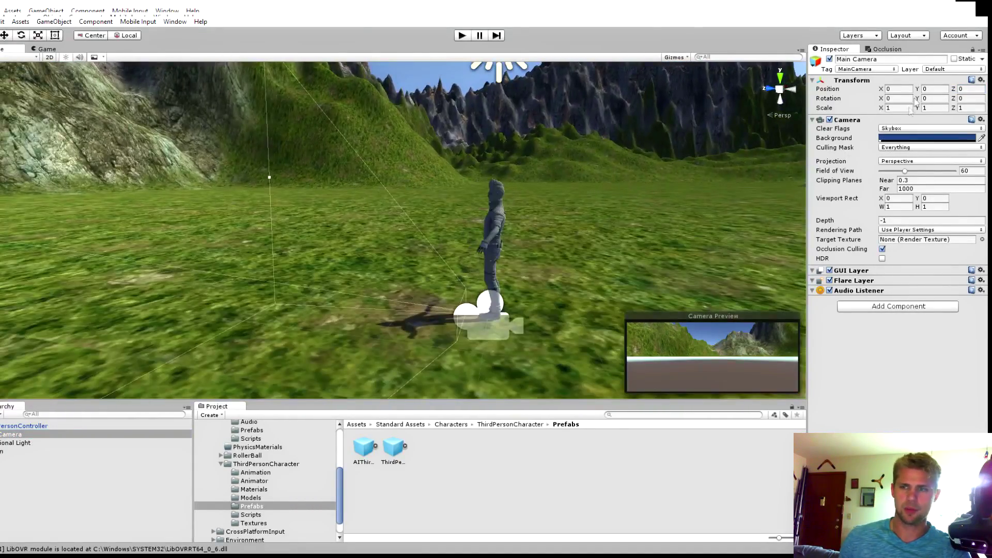
type("1.5")
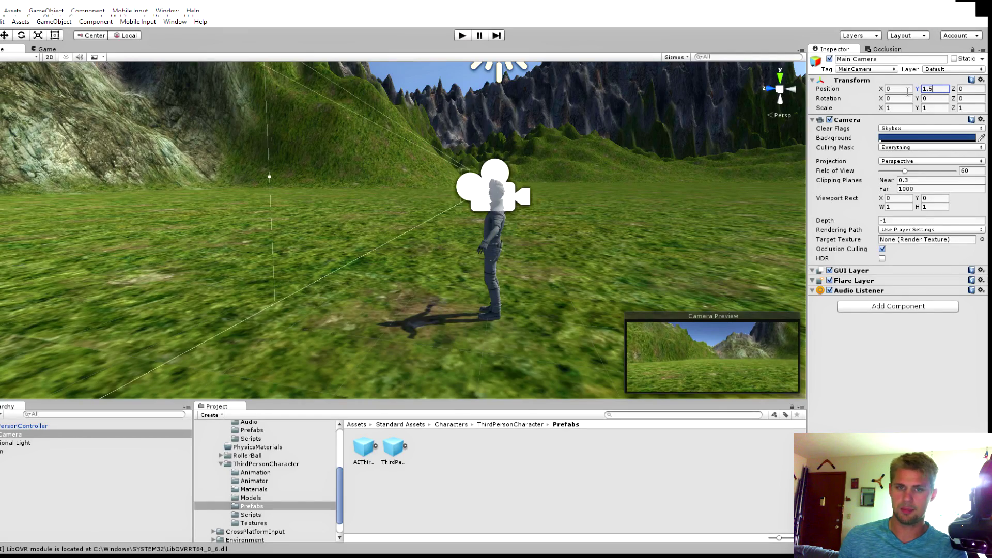
Move the Main Camera slightly forward and down to the front of the character's face, at Y 1.45 and Z 0.086.
scroll(513, 209, "up", 5)
middle_click_drag(491, 193, 438, 215)
scroll(516, 215, "down", 3)
scroll(516, 216, "up", 6)
right_click_drag(549, 200, 414, 213)
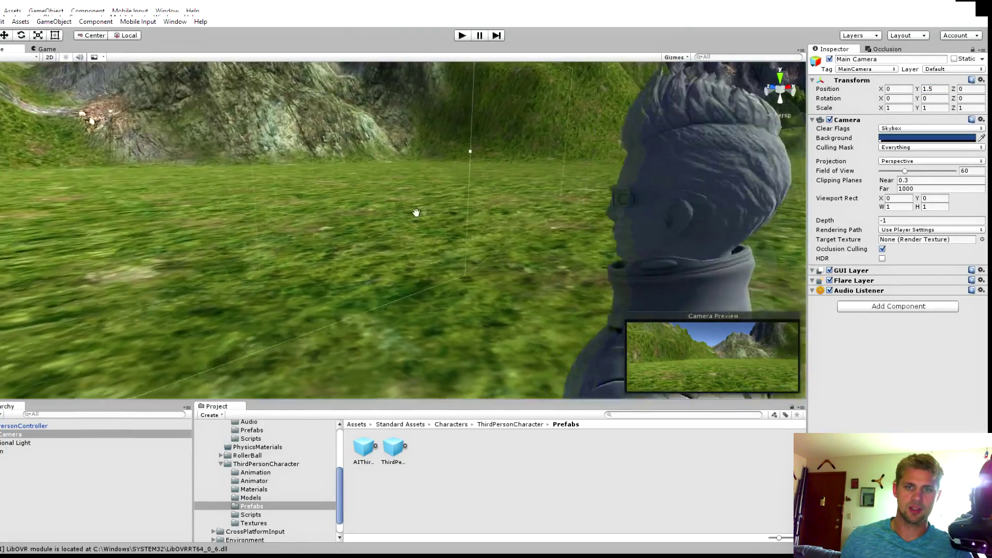
middle_click_drag(414, 213, 489, 239)
right_click_drag(489, 240, 387, 227)
middle_click_drag(388, 227, 397, 225)
right_click_drag(398, 225, 346, 183)
middle_click_drag(385, 191, 364, 184)
right_click_drag(428, 208, 292, 217)
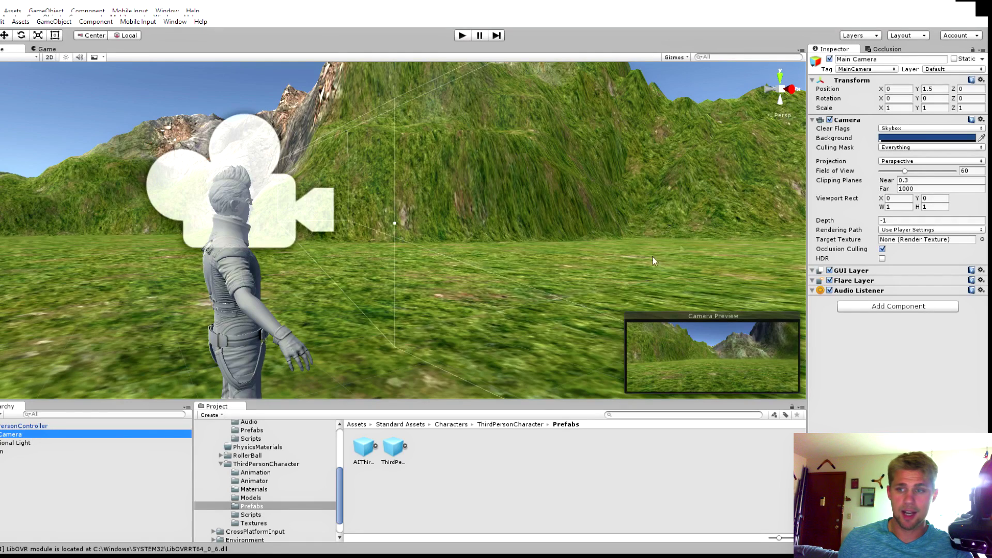
left_click(10, 36)
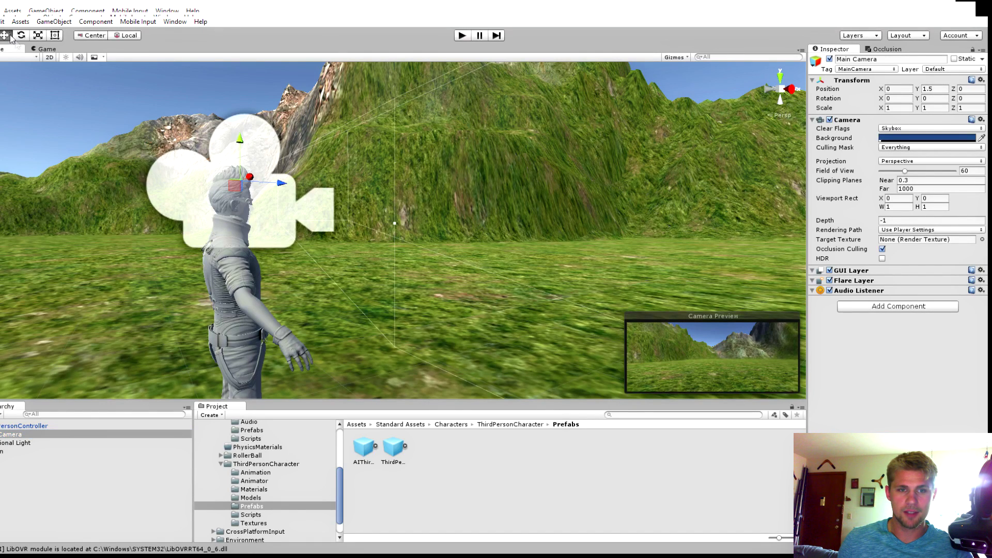
left_click_drag(281, 184, 296, 186)
left_click_drag(260, 142, 260, 154)
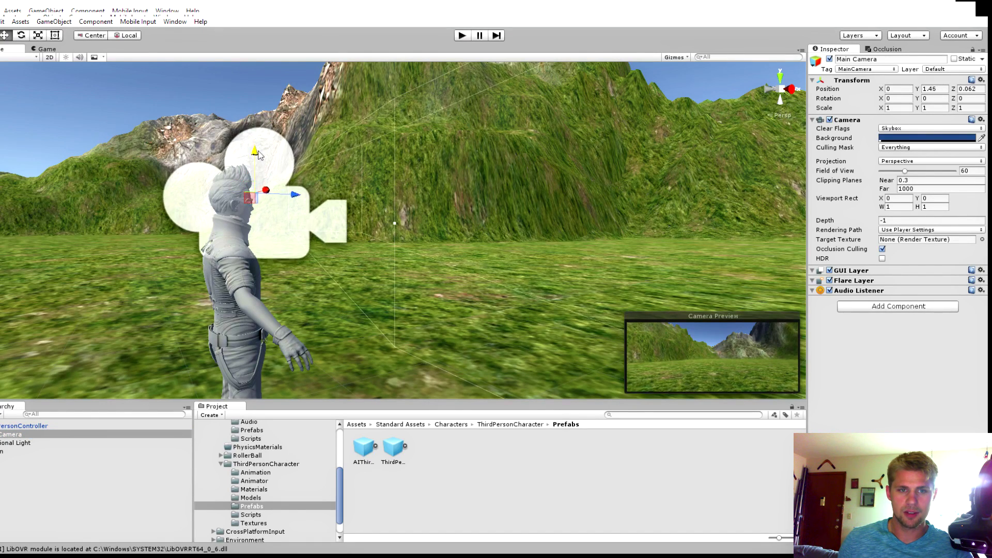
left_click_drag(298, 197, 356, 247)
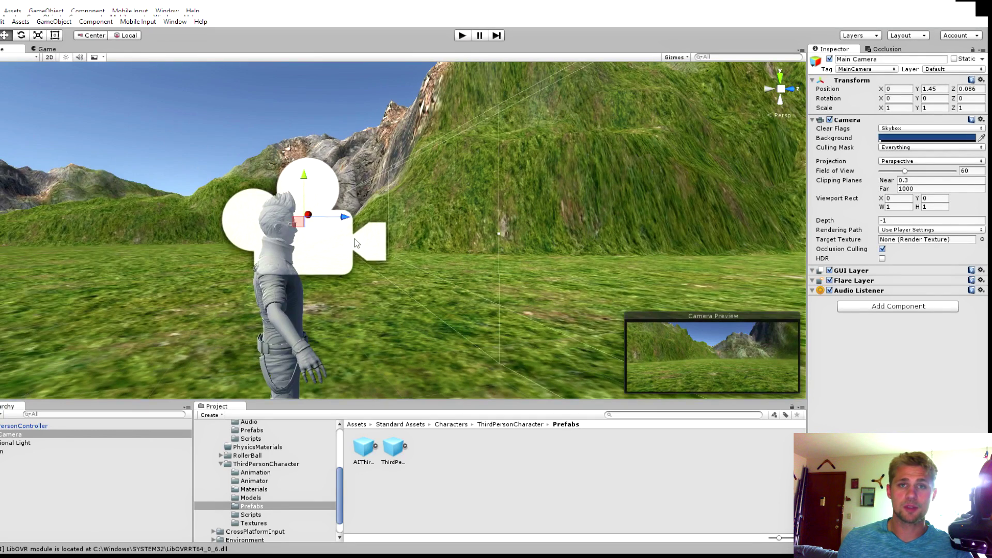
Test the scene in play mode by moving the character around in all directions, and stop the game.
left_click(462, 36)
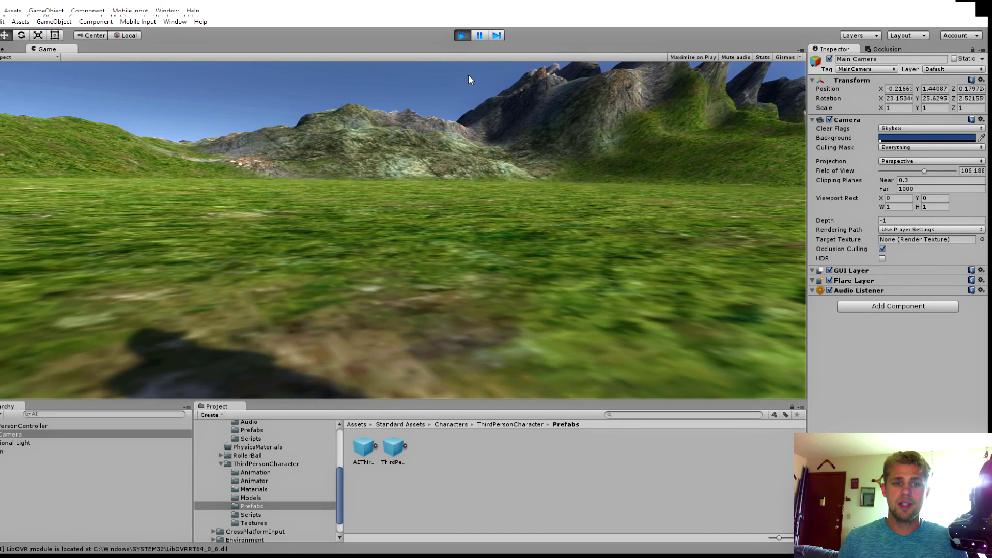
key("w")
key("a")
key("s")
key("d")
key("w")
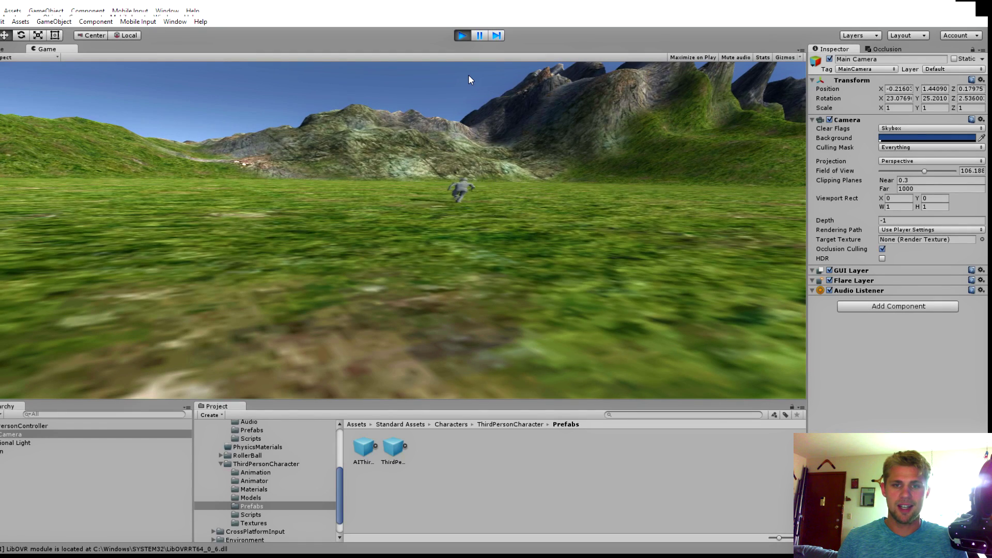
key("d")
key("d")
key("s")
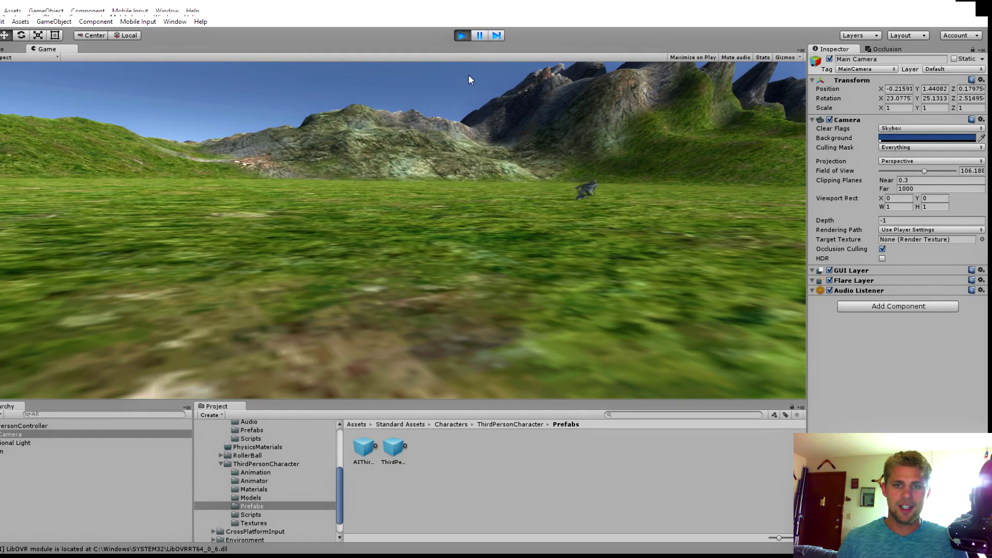
key("s")
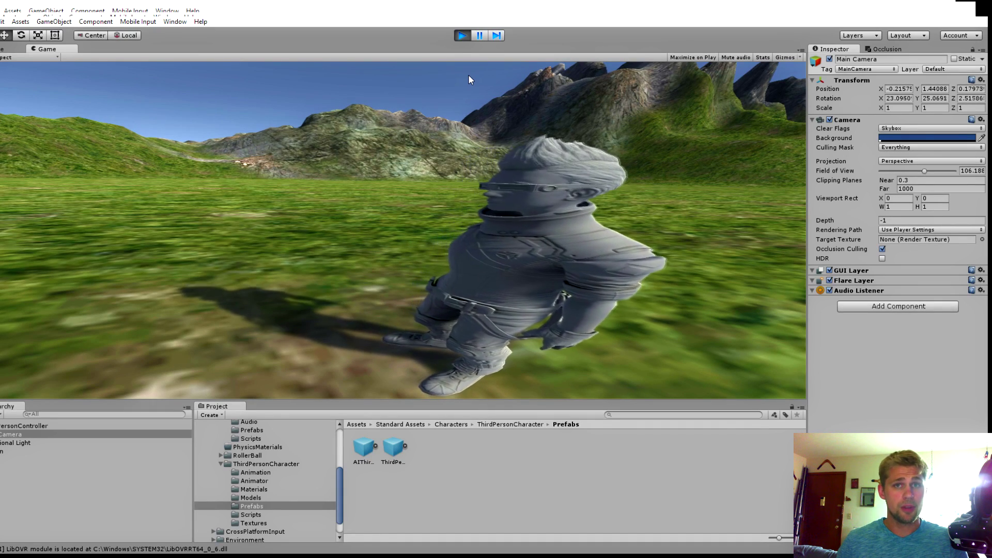
key("a")
key("a")
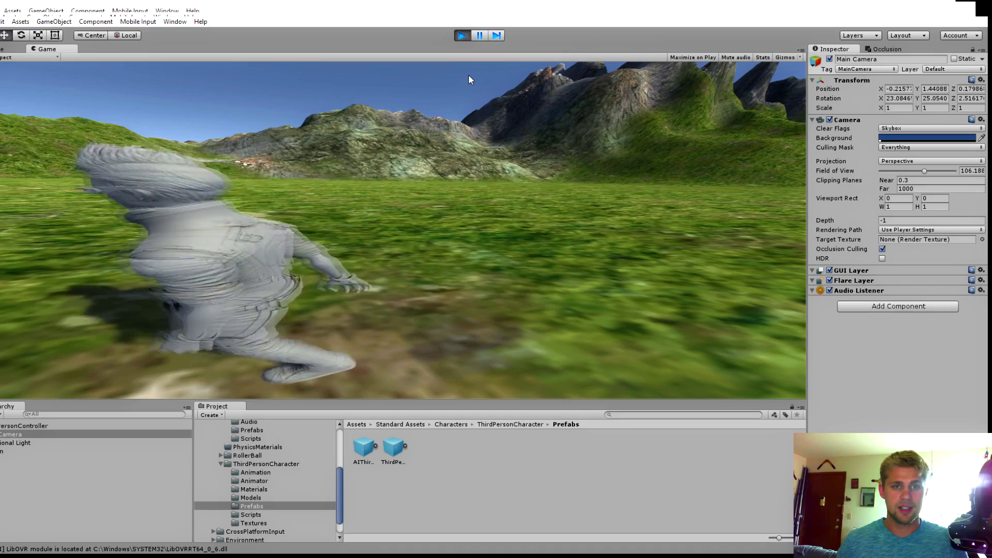
key("w")
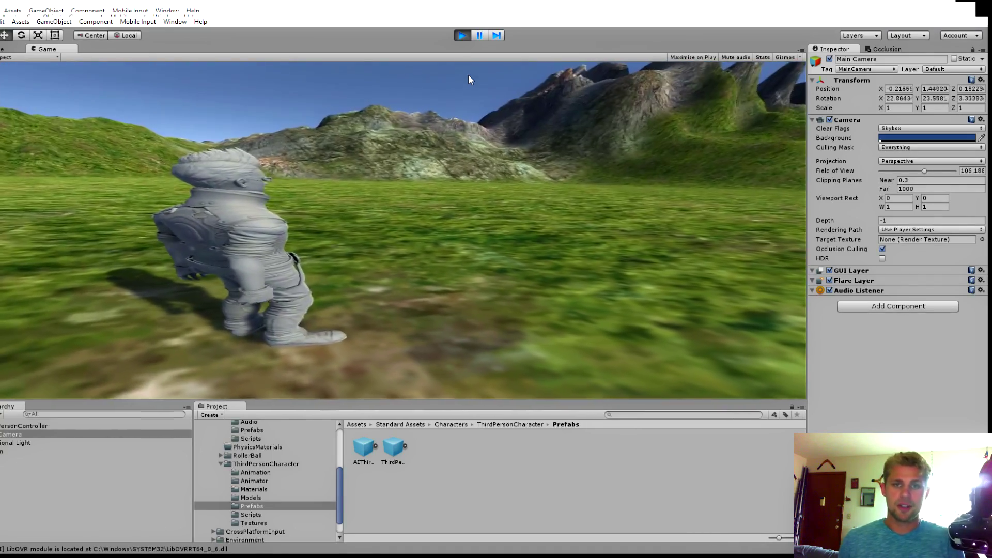
left_click(460, 38)
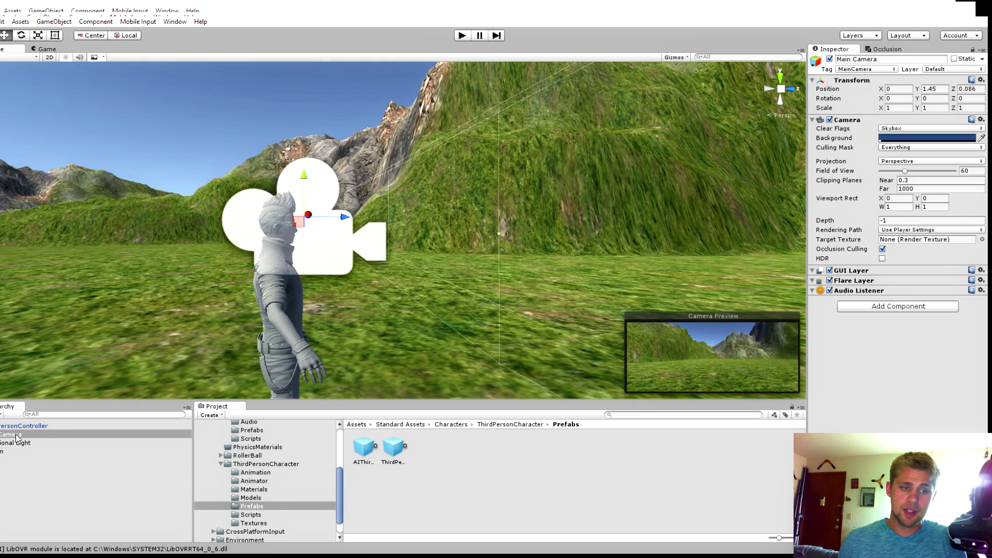
Make the Main Camera a child of ThirdPersonController and run the scene in play mode to test it.
left_click_drag(19, 430, 19, 430)
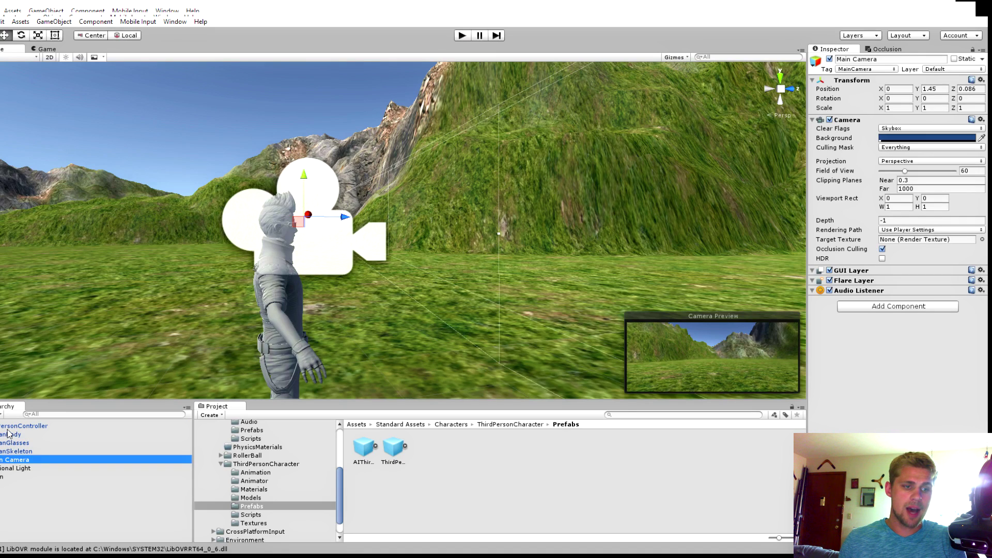
left_click(462, 36)
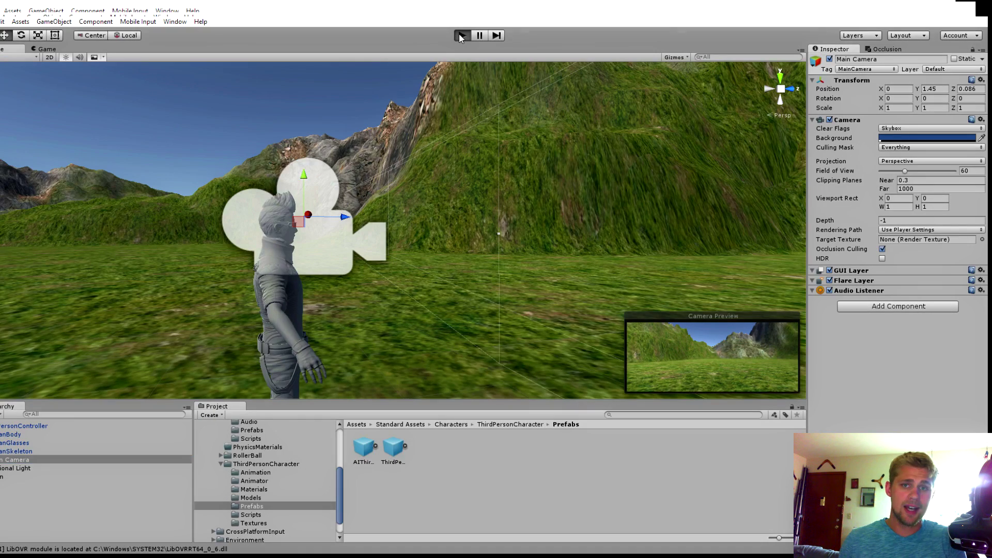
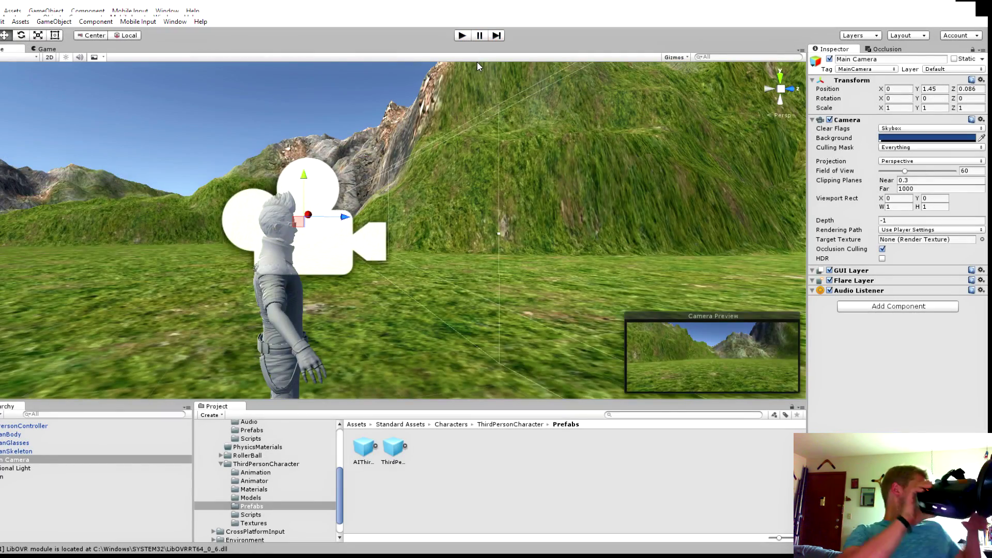
left_click(461, 36)
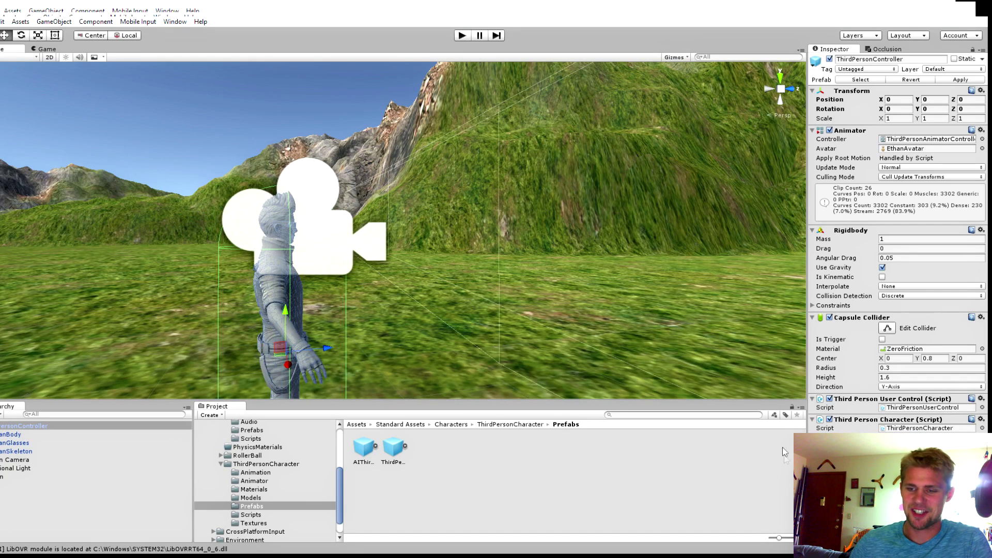
left_click(462, 36)
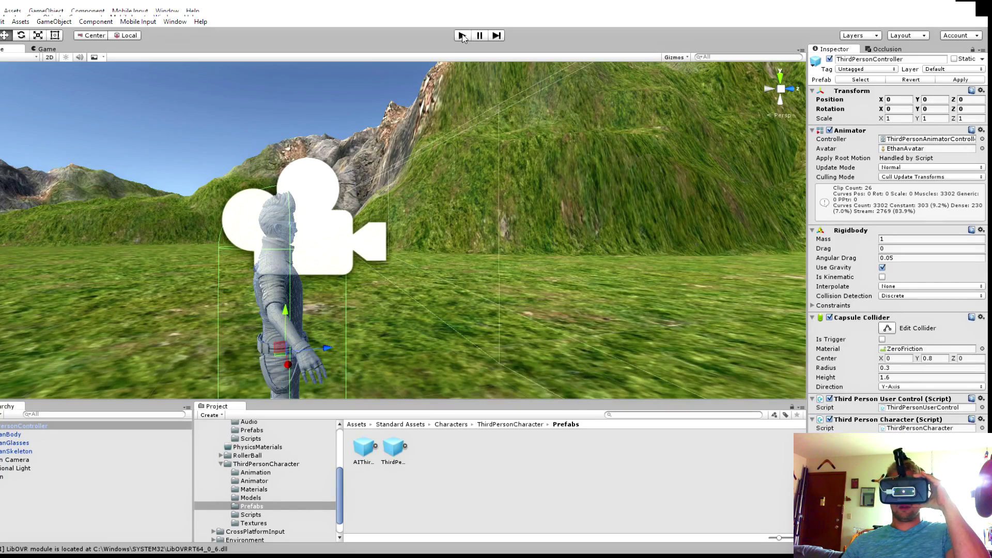
left_click(462, 36)
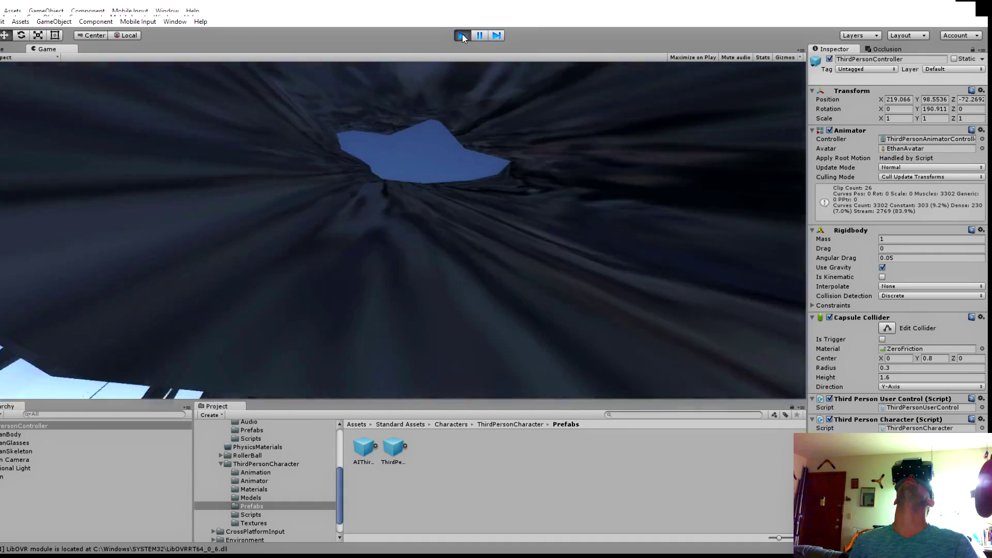
Frame the running ThirdPersonController in the Scene view and try to lift it out of the rock spires.
left_click(4, 49)
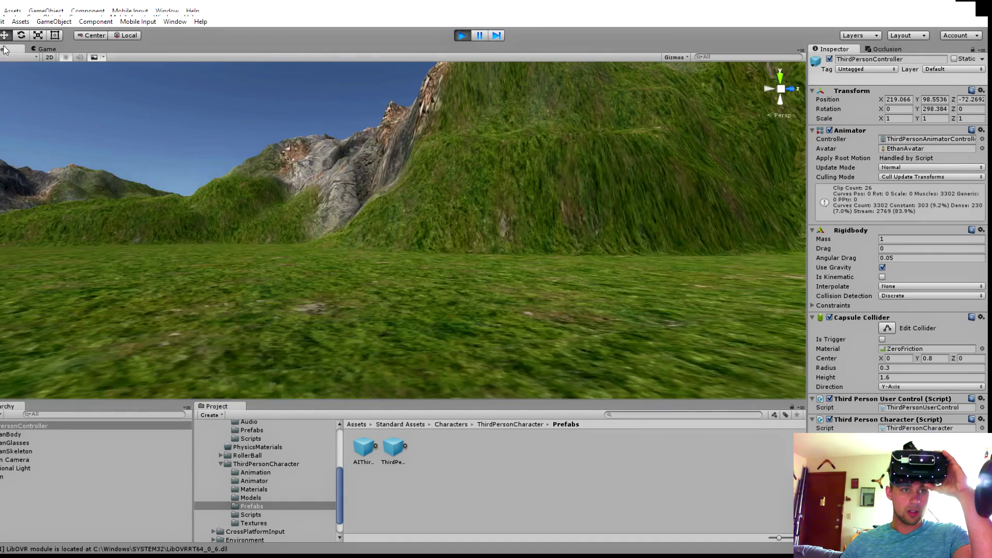
scroll(463, 258, "down", 5)
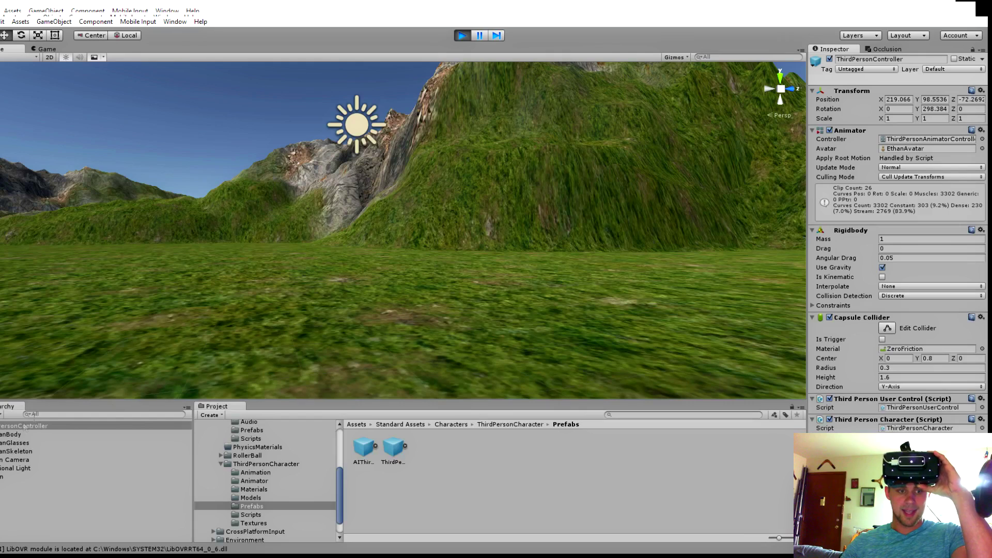
double_click(25, 426)
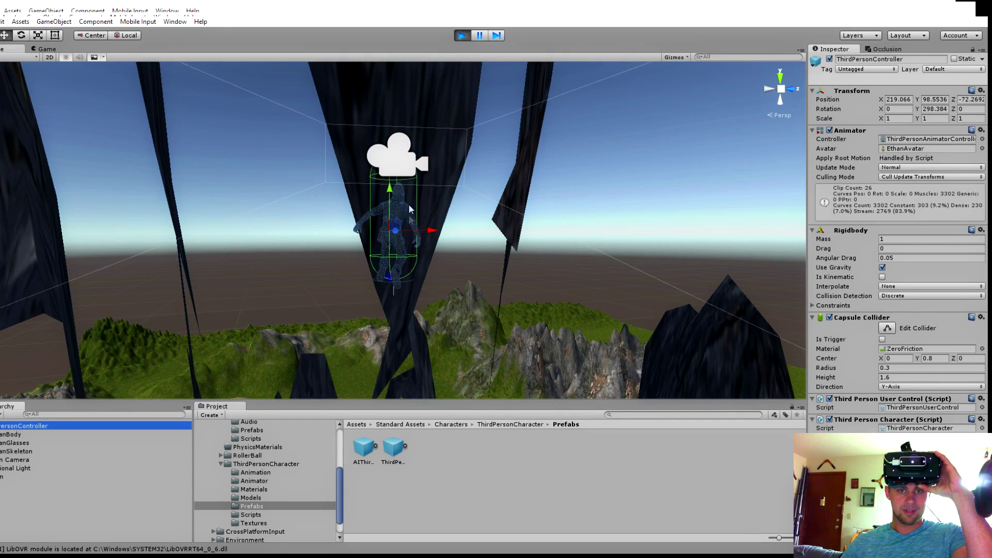
middle_click_drag(409, 210, 406, 273)
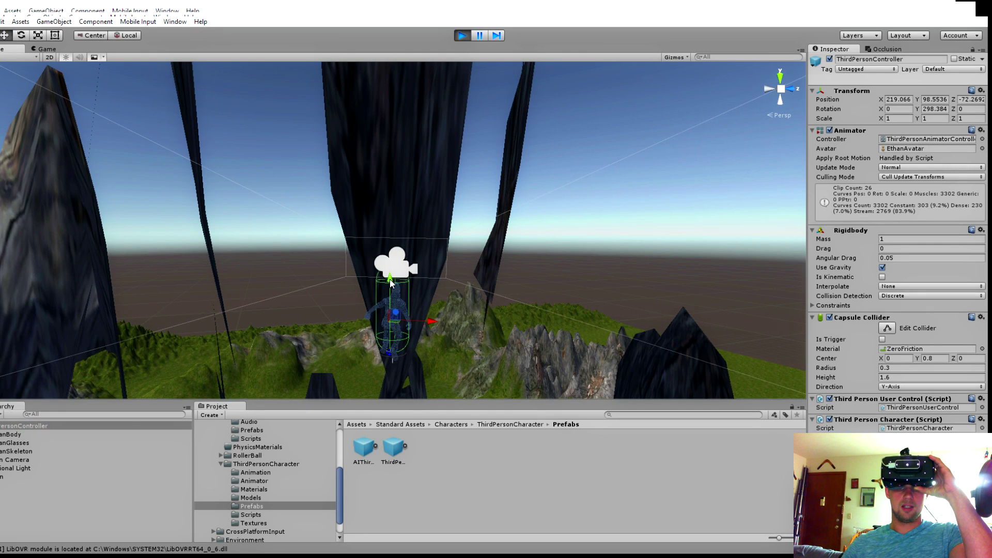
left_click_drag(391, 282, 393, 66)
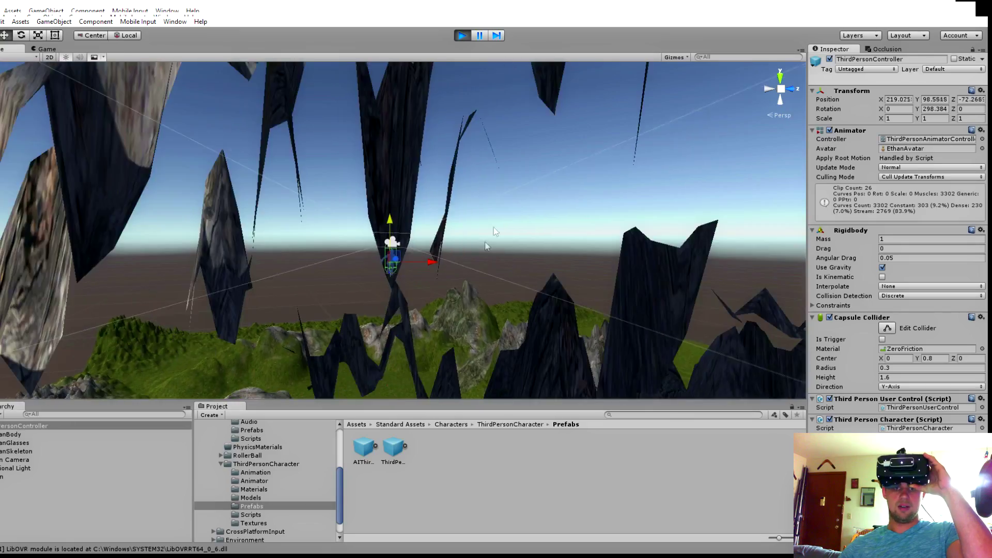
Raise the running ThirdPersonController along the dark rock spire to Y 111.5.
right_click_drag(500, 257, 492, 288)
scroll(485, 249, "up", 10)
middle_click_drag(483, 253, 507, 274)
scroll(517, 268, "down", 10)
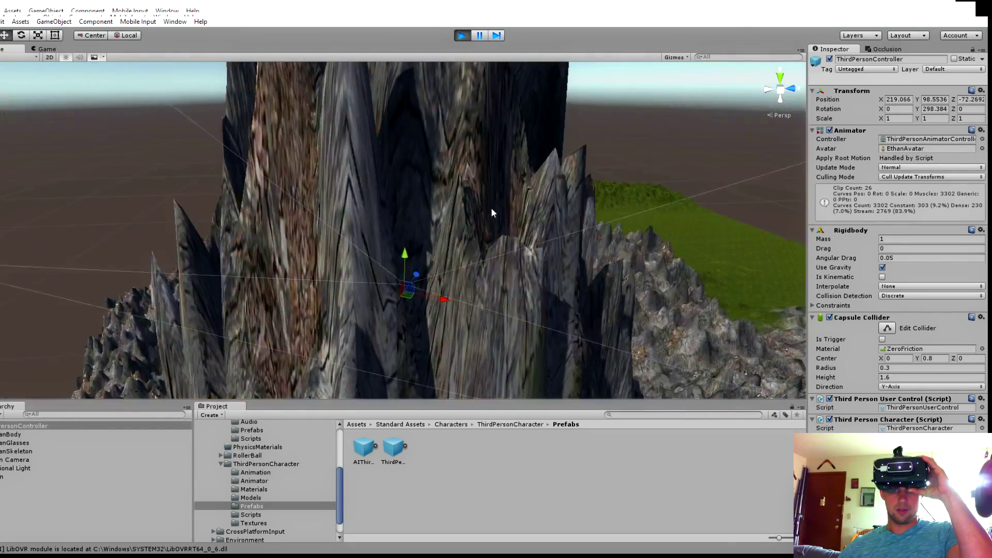
middle_click_drag(491, 213, 376, 275)
right_click_drag(377, 275, 292, 318)
middle_click_drag(402, 288, 225, 274)
right_click_drag(384, 229, 297, 263)
left_click_drag(508, 226, 509, 90)
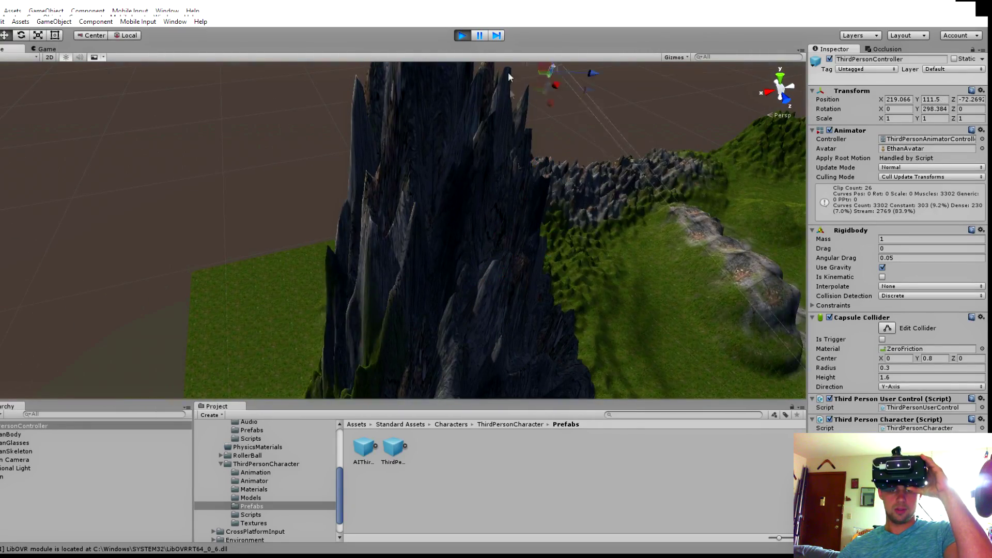
Shift the running ThirdPersonController sideways at the spire and check its view in the Game view.
scroll(619, 124, "down", 3)
left_click_drag(529, 137, 455, 136)
left_click(47, 49)
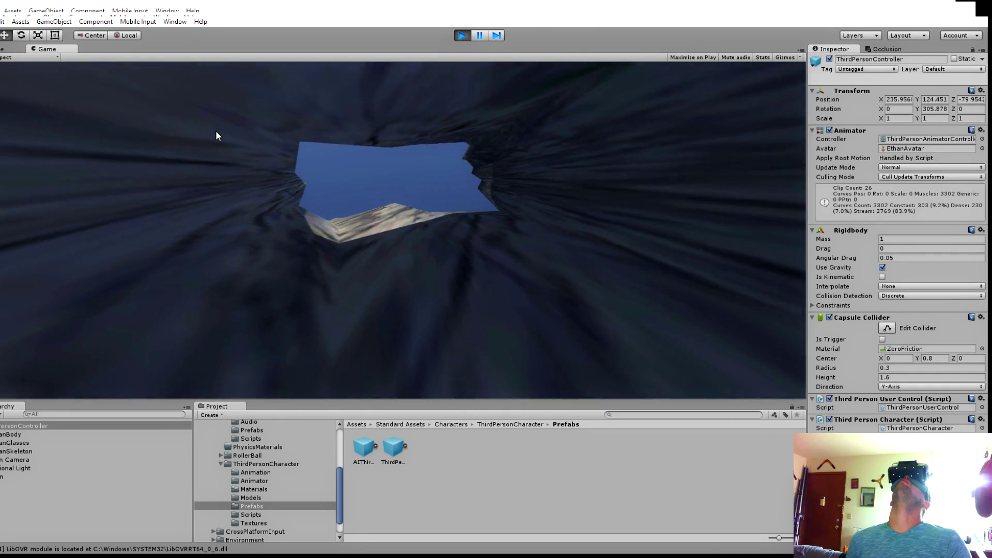
left_click(15, 49)
left_click(34, 49)
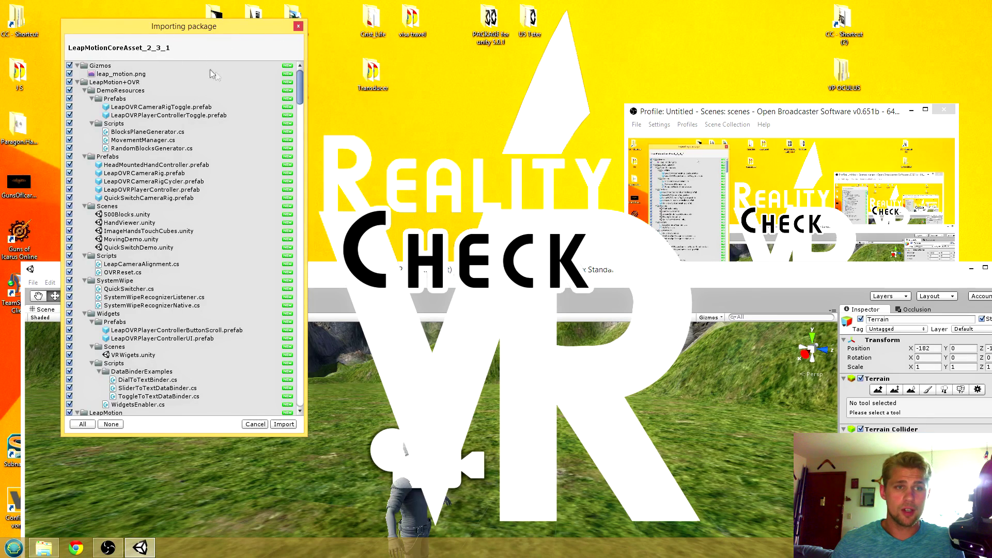
Import all items of the LeapMotionCoreAsset_2_3_1 package into the project.
mouse_move(302, 79)
left_mouse_down()
mouse_move(309, 250)
mouse_move(296, 399)
mouse_move(283, 78)
left_mouse_up()
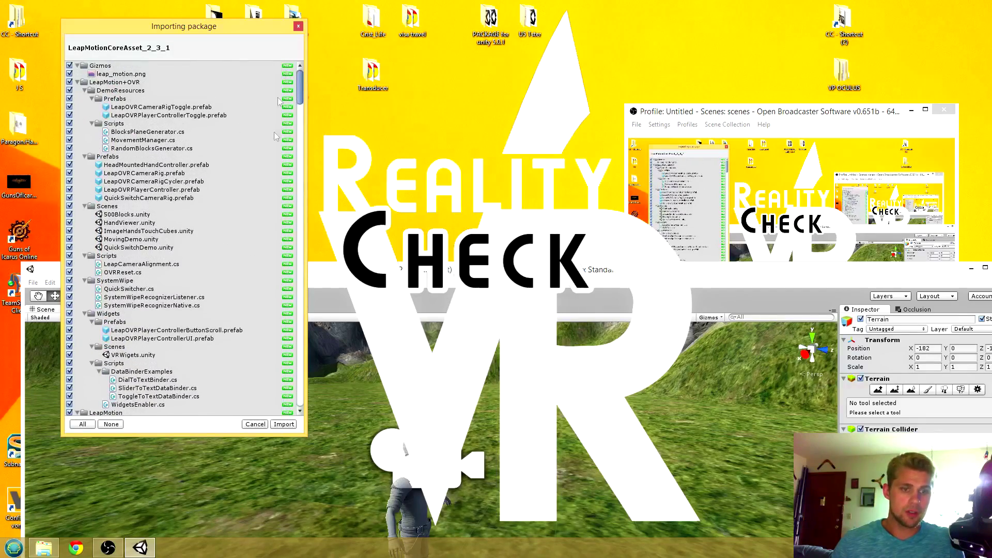
left_click(283, 423)
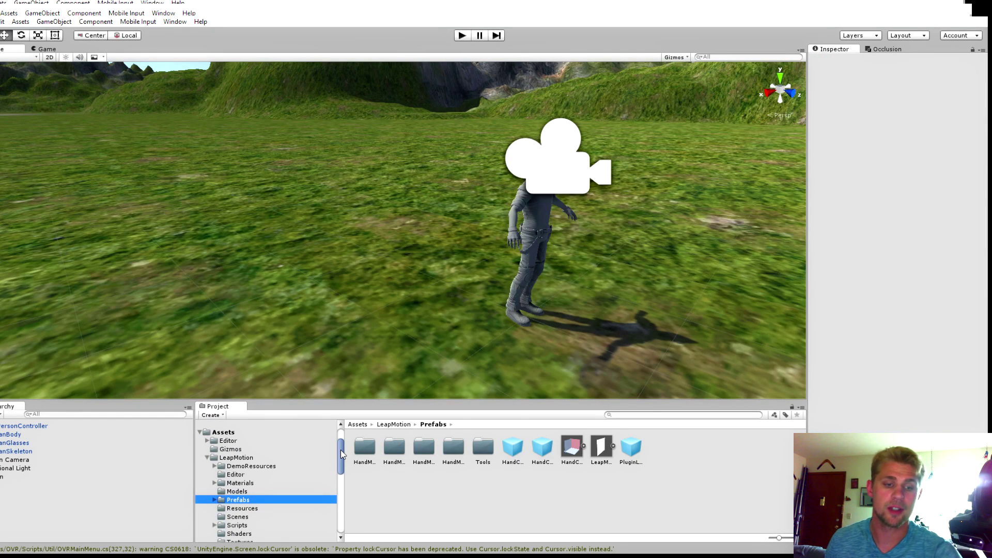
Look into the LeapMotion+OVR folder and return to the Prefabs folder of LeapMotion.
scroll(341, 453, "down", 1)
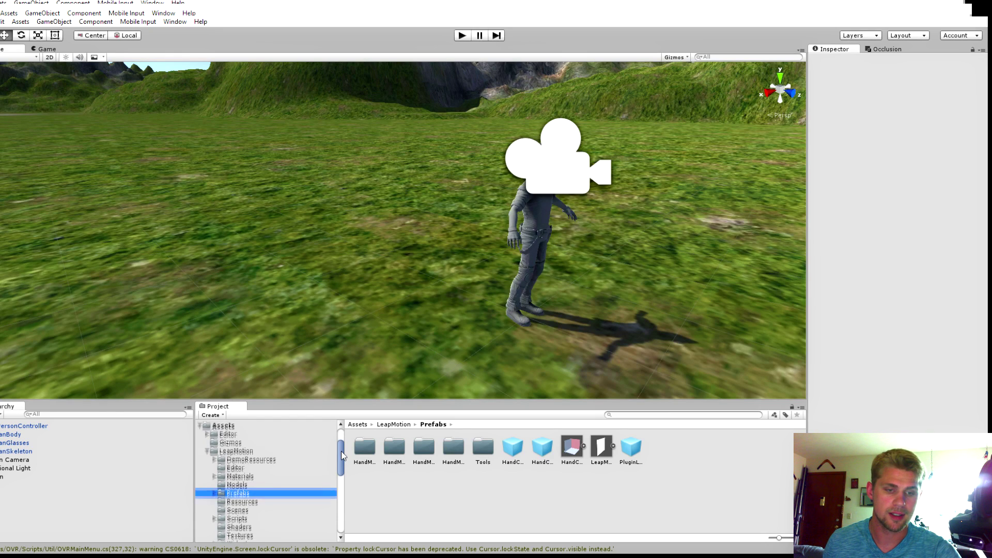
left_click_drag(341, 455, 341, 467)
left_click(265, 493)
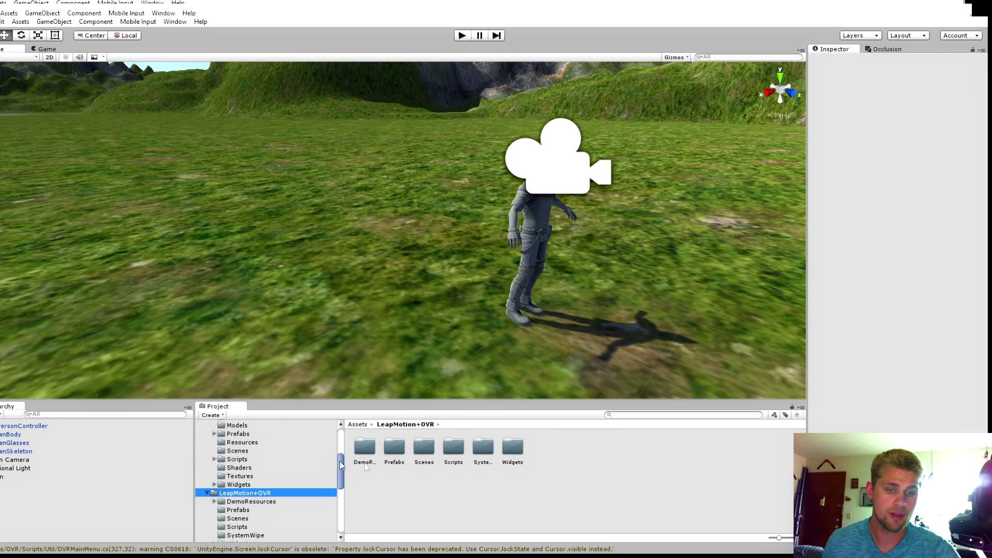
left_click(253, 435)
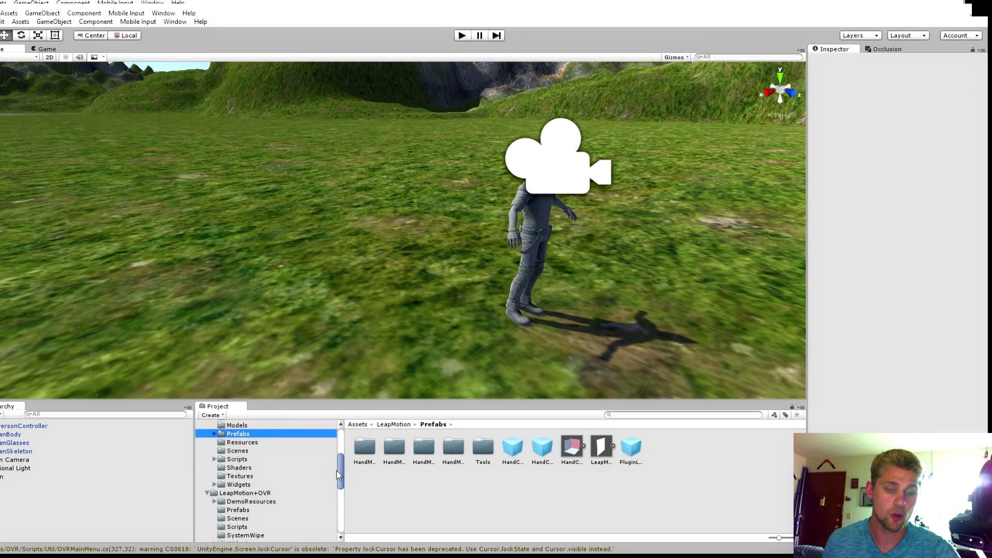
left_click_drag(340, 468, 340, 464)
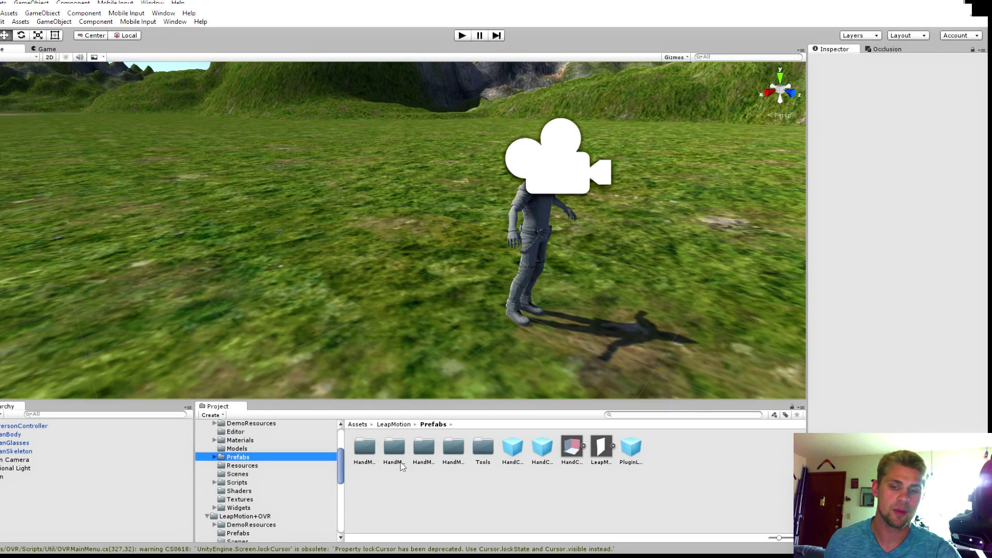
Place the HandControllerCycler prefab in front of the character and raise it to about Y 0.667.
left_click(514, 452)
left_click(542, 452)
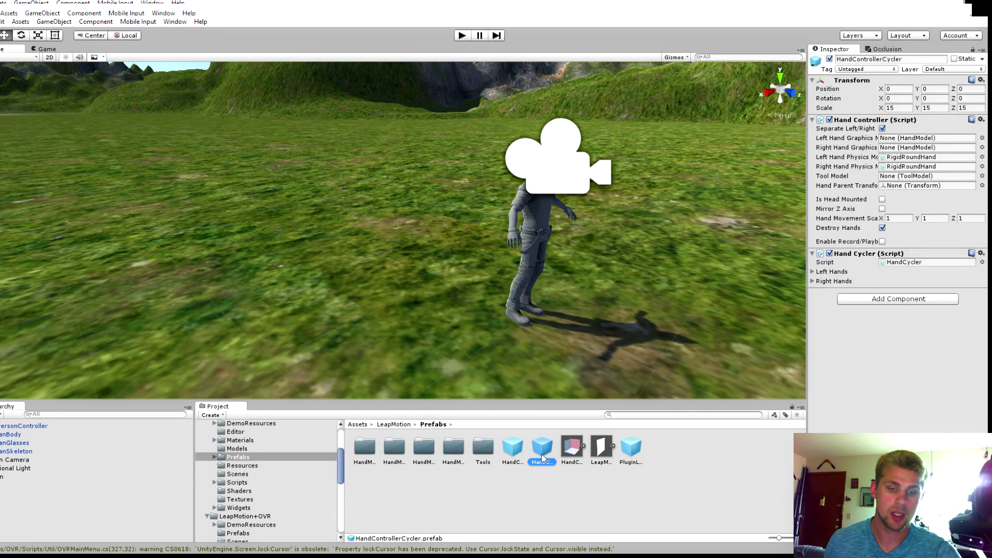
left_click_drag(539, 419, 601, 293)
left_click_drag(615, 259, 613, 201)
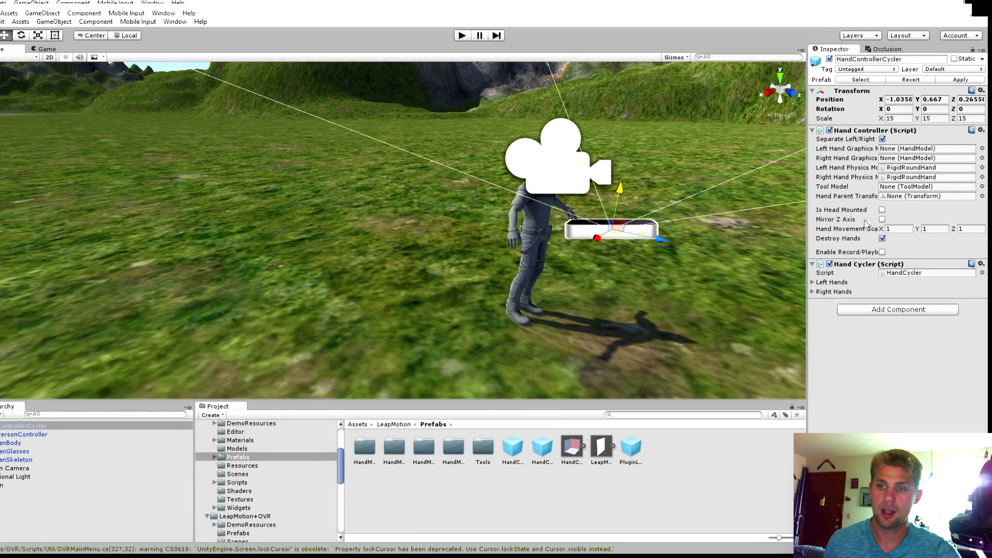
Mark the HandControllerCycler as head mounted and set its position to X 0, Y 1.5, Z 0.
left_click(882, 211)
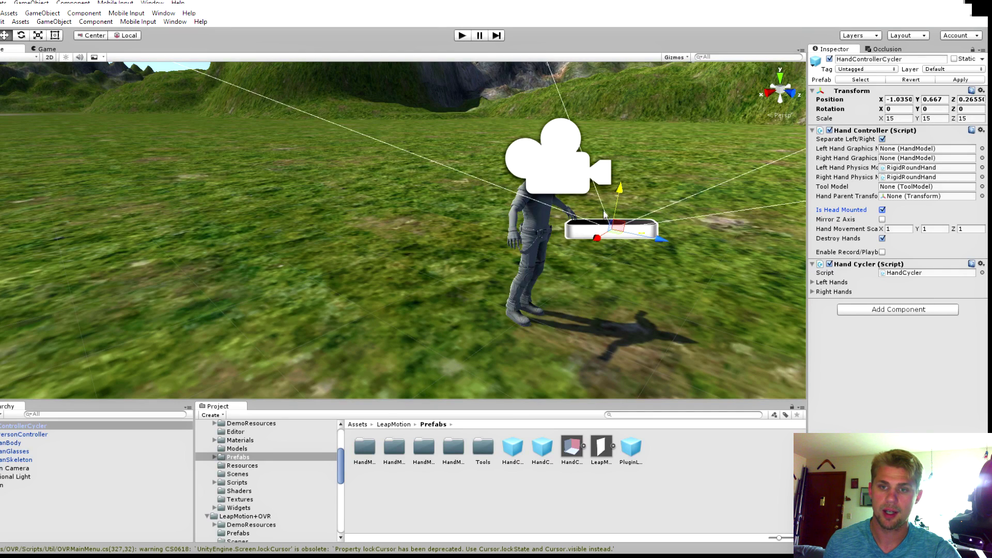
left_click(934, 99)
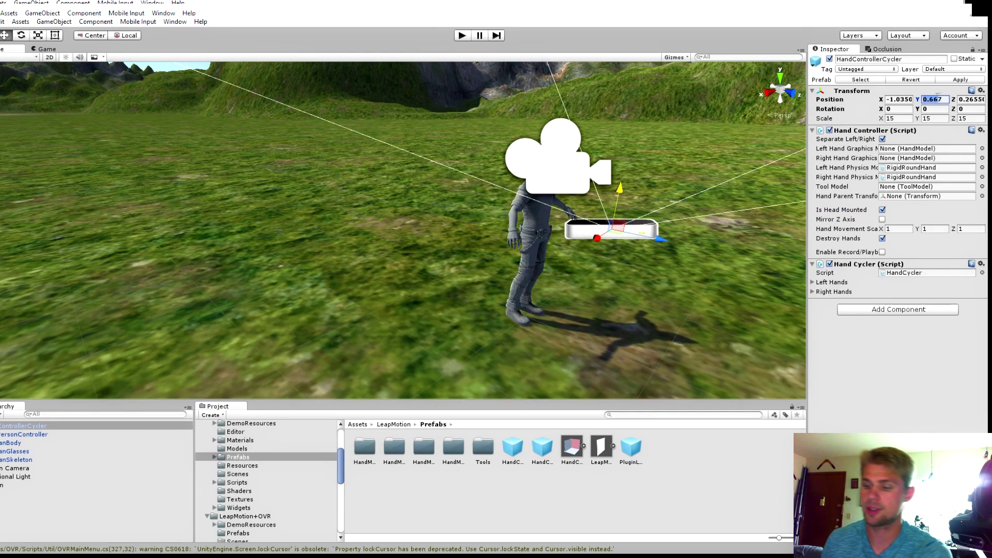
left_click_drag(949, 101, 881, 99)
type("00")
key("BackSpace")
key("BackSpace")
left_click(962, 101)
type("00")
key("shift+Tab")
type("1.5")
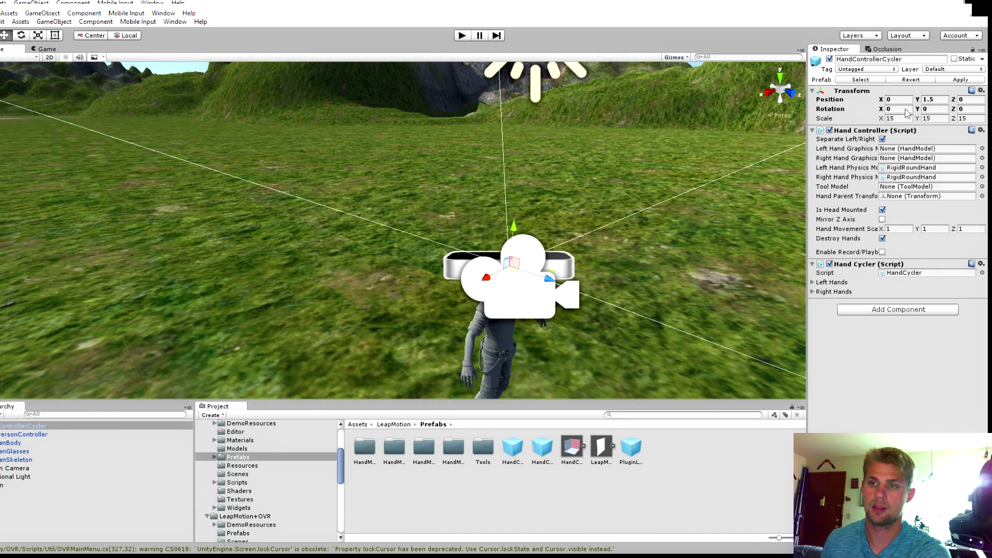
Set the HandControllerCycler's rotation to X -90 and Y 180 so that it faces forward from the character.
left_click(903, 110)
type("90")
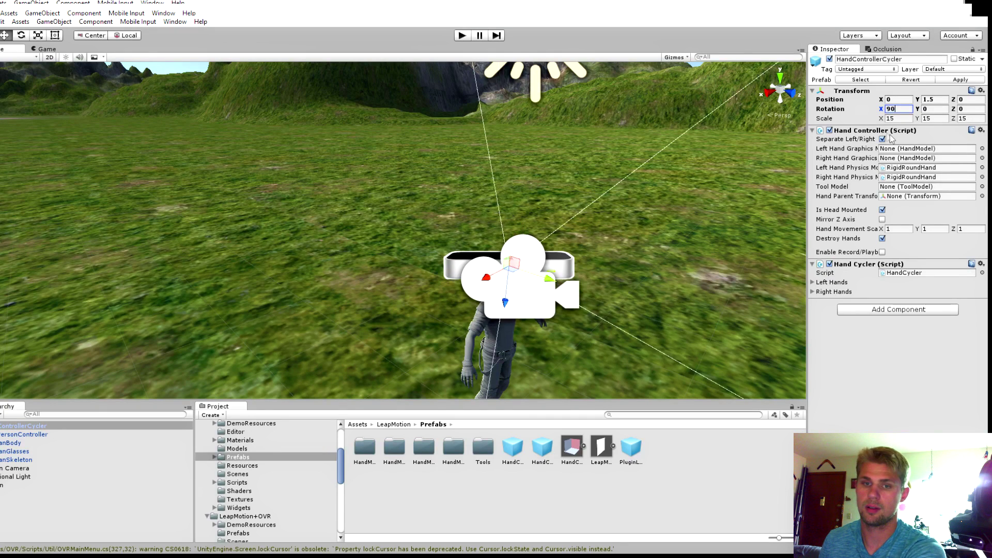
left_click(938, 100)
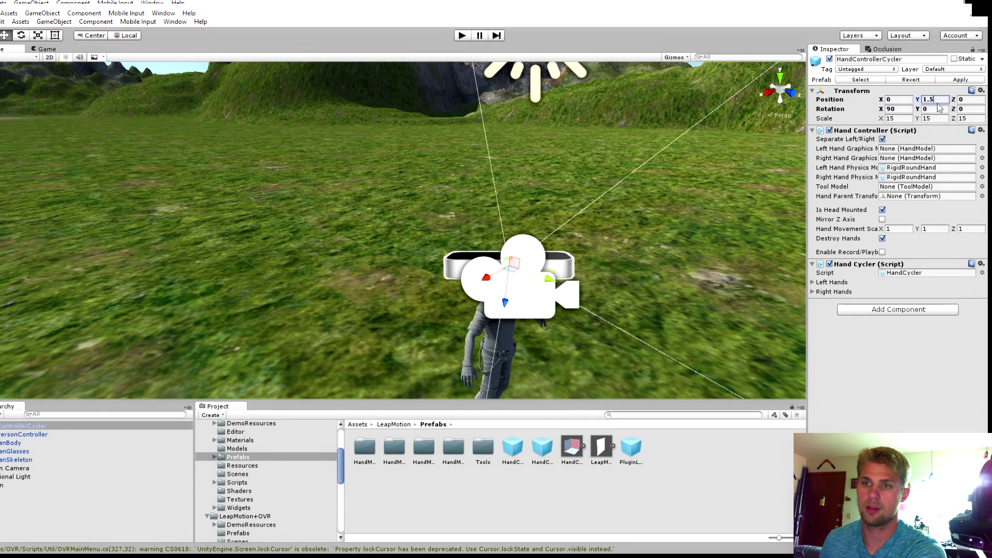
left_click(904, 110)
type("-90")
key("Tab")
type("180")
right_click_drag(592, 294, 430, 276)
middle_click_drag(430, 276, 466, 237)
scroll(476, 292, "down", 5)
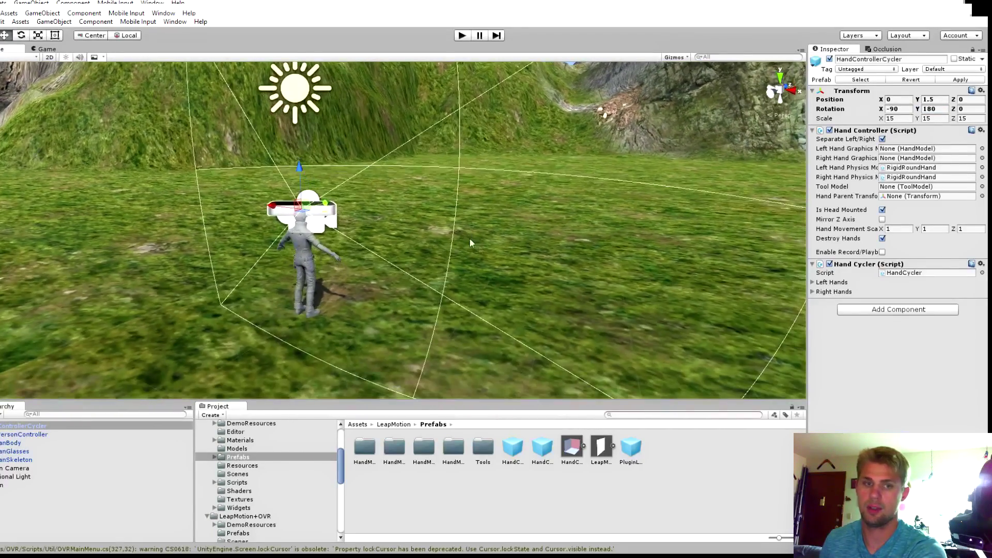
right_click_drag(467, 242, 465, 244)
Scale the HandControllerCycler to 1.5 on all three axes.
left_click(898, 119)
type("1")
key("Tab")
type("1")
key("Tab")
type("1")
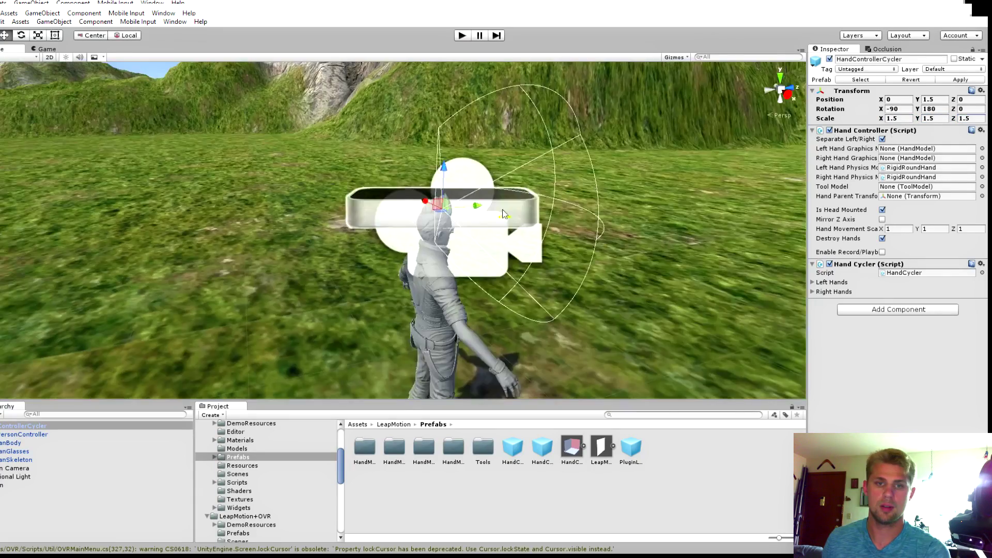
Move the HandControllerCycler to about Y 1.388, Z 0.083 at the character's face and make it a child of the Main Camera.
middle_click_drag(502, 209, 454, 190)
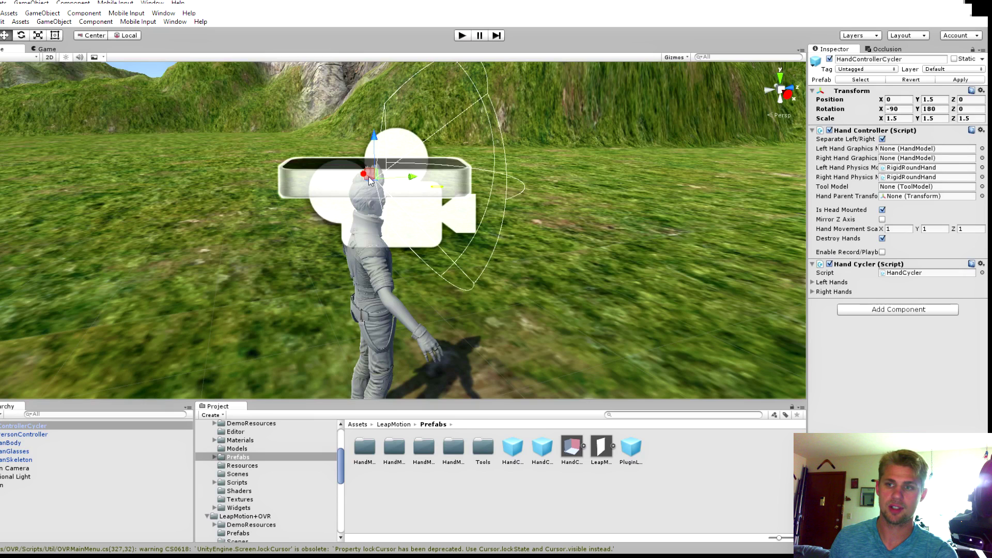
left_click_drag(412, 182, 422, 180)
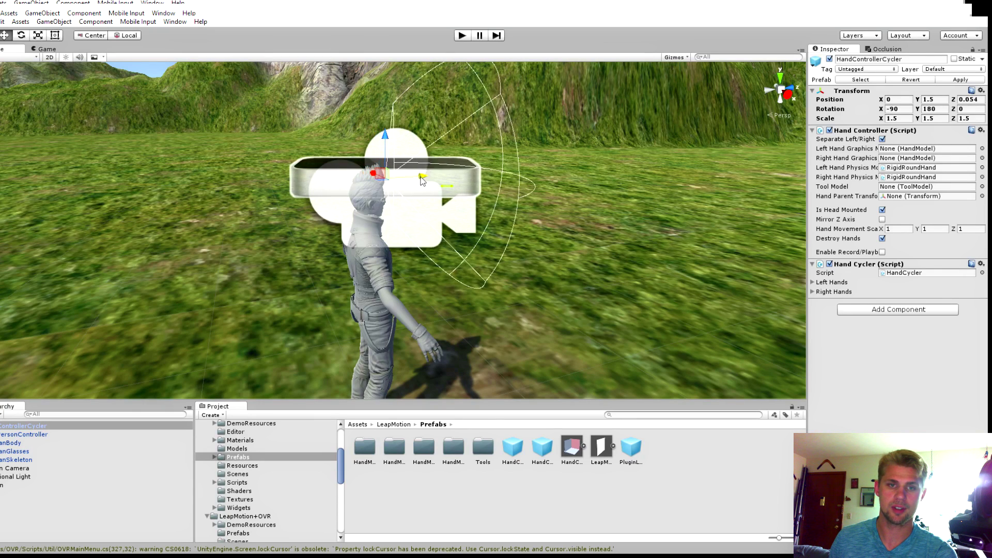
left_click_drag(387, 147, 389, 162)
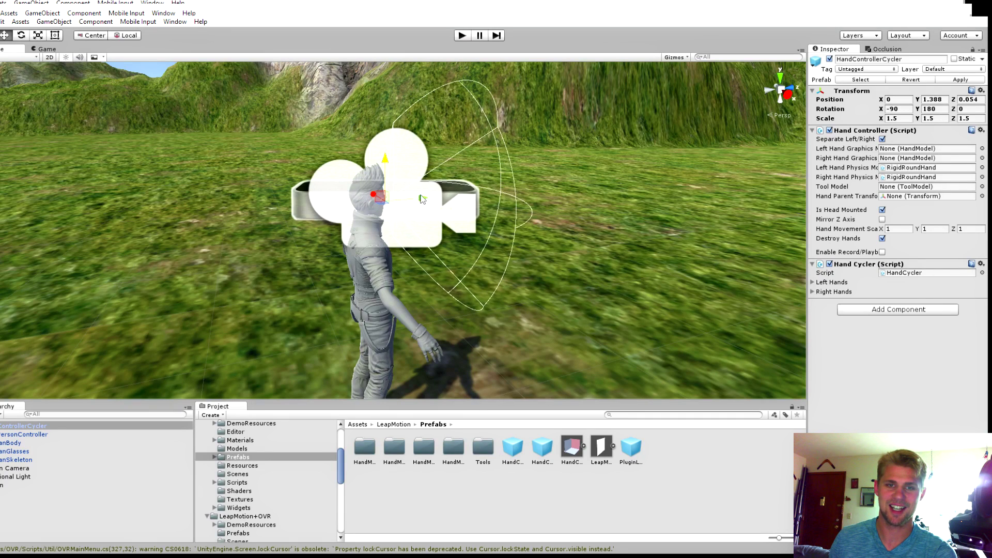
left_click_drag(422, 198, 426, 198)
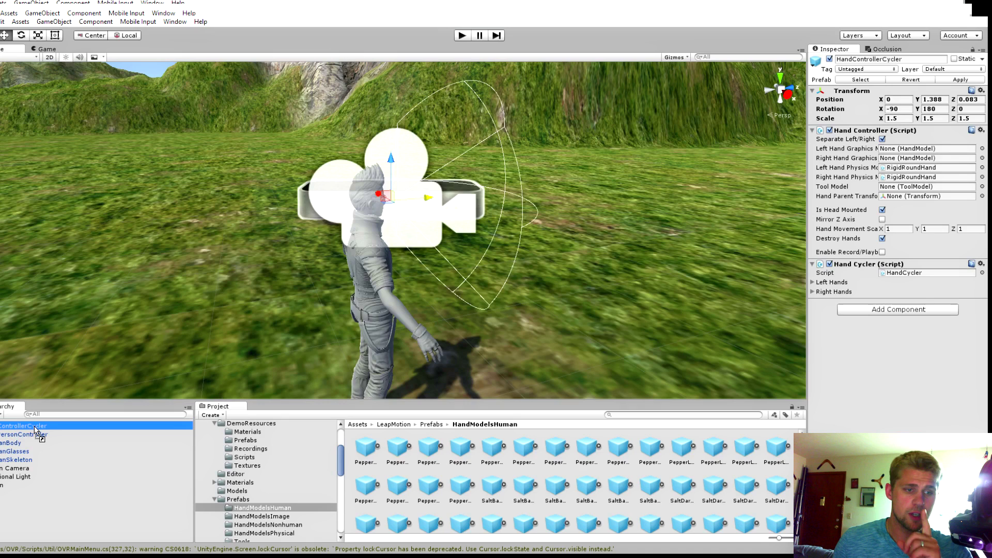
left_click_drag(35, 429, 28, 469)
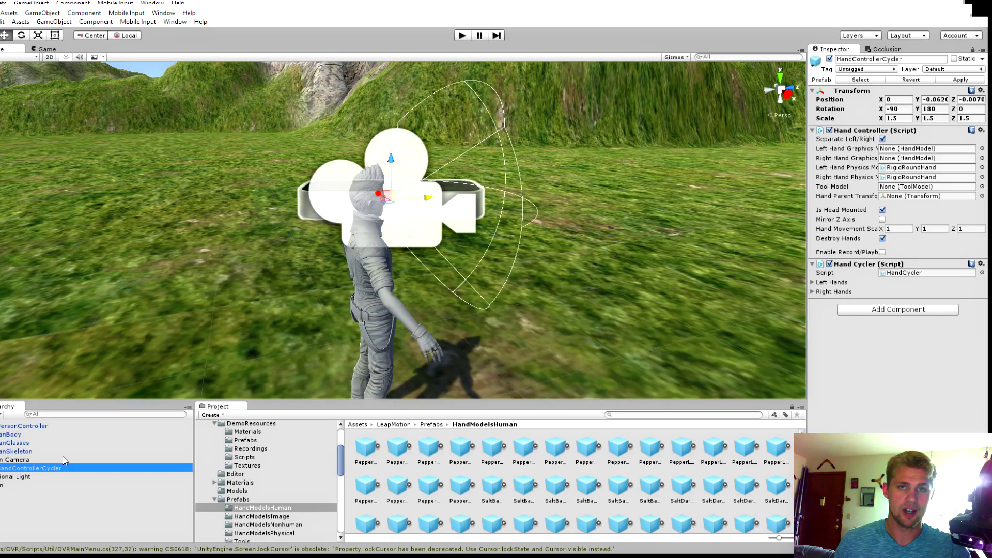
Run the scene, examine the tracked hand beside the character in the Scene view, and stop the run.
left_click(463, 36)
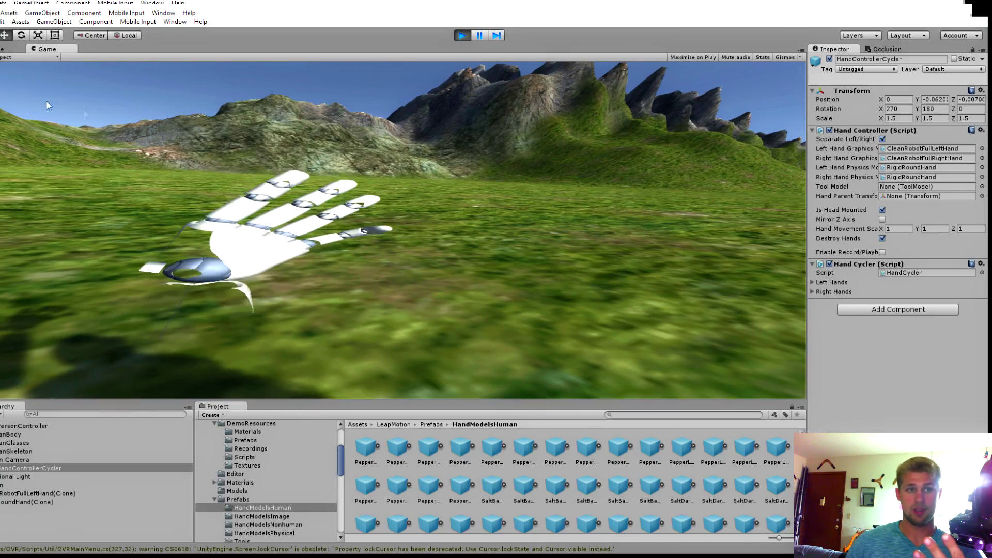
left_click(7, 49)
key("f")
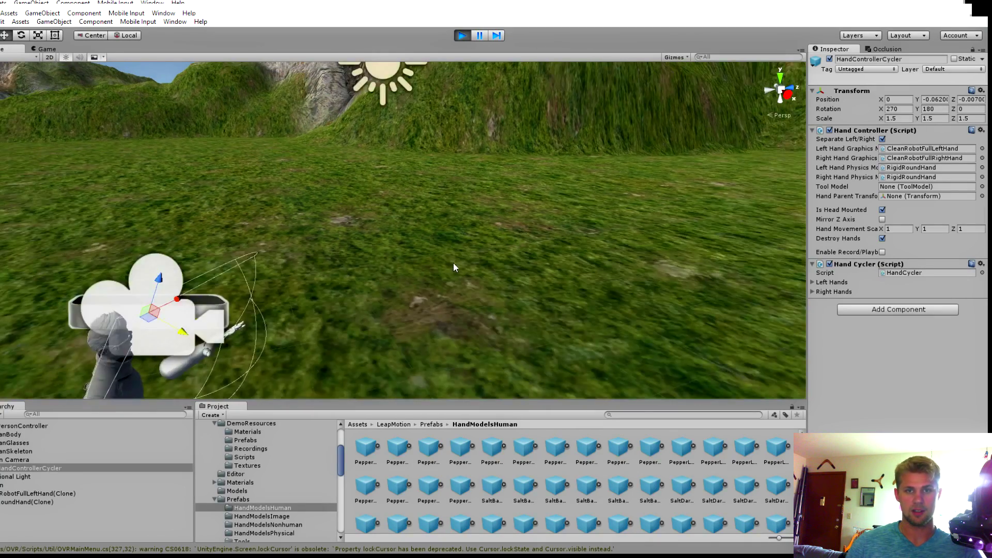
middle_click_drag(292, 299, 420, 171)
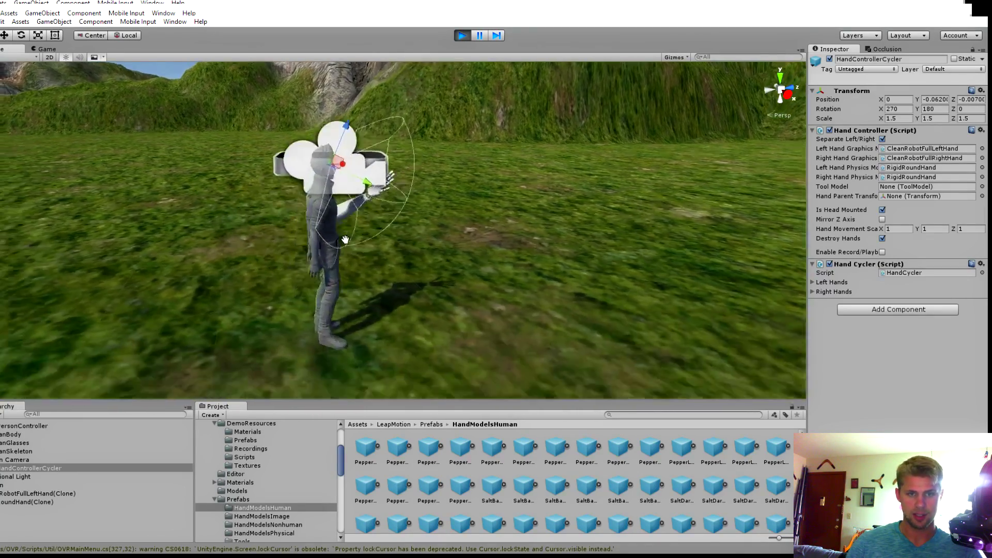
scroll(420, 172, "up", 8)
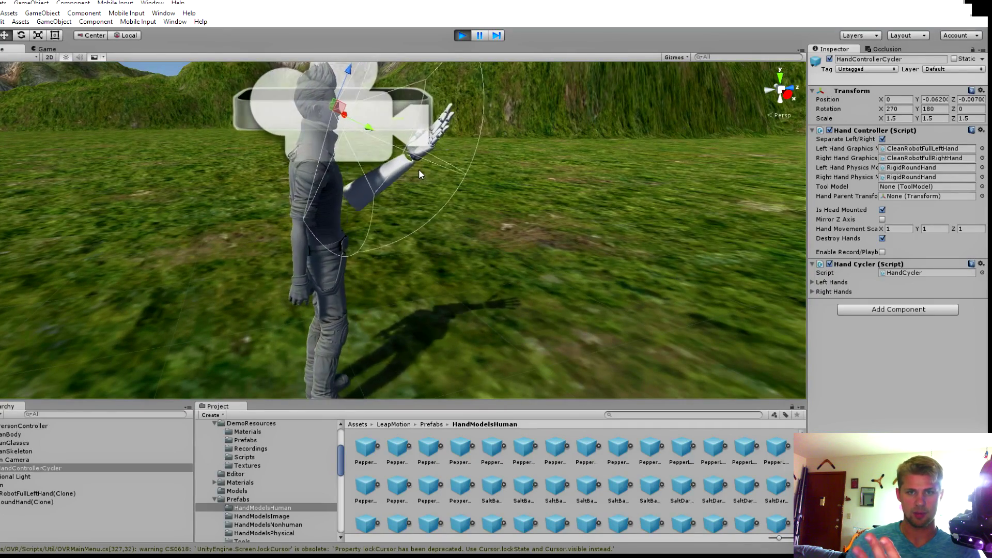
scroll(378, 194, "down", 3)
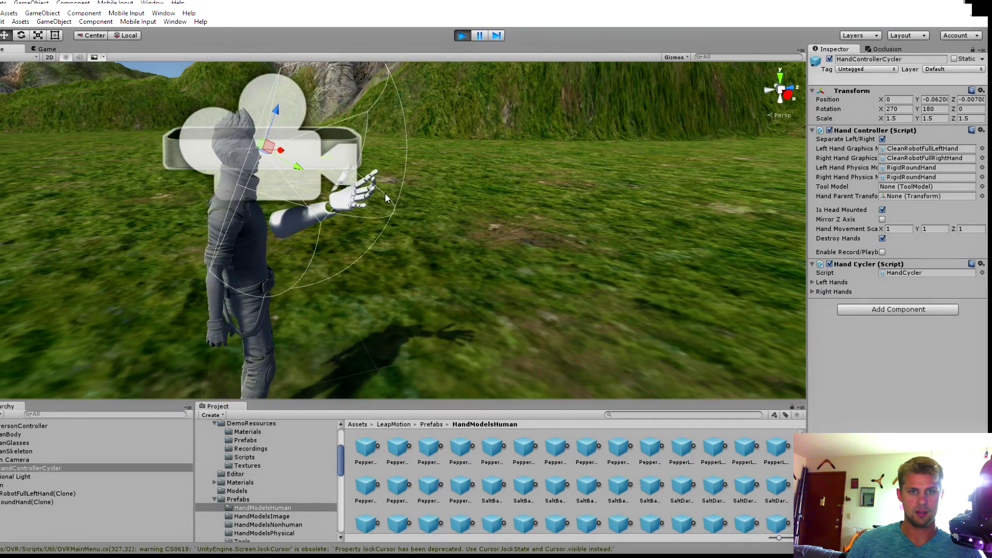
key("ctrl+p")
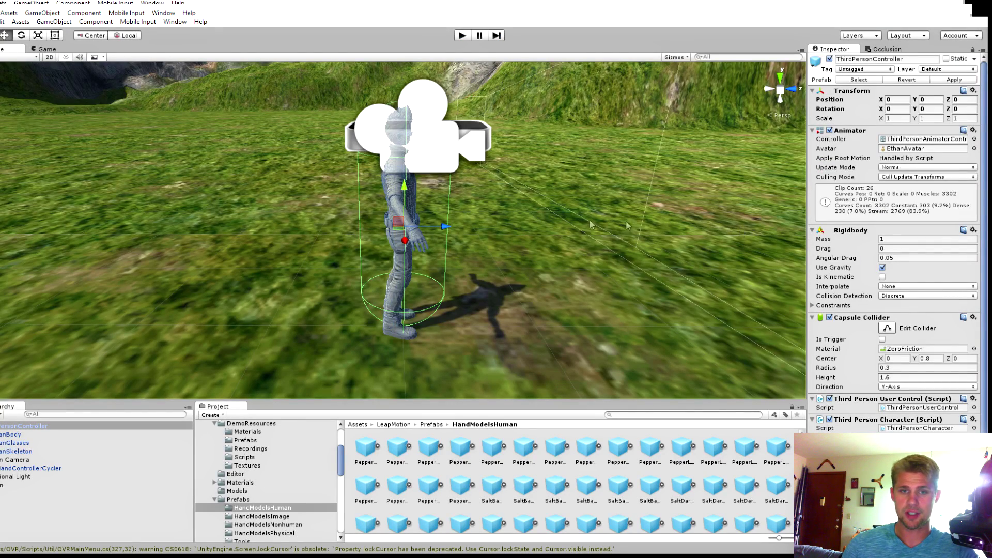
Set the radius of the ThirdPersonController's capsule collider to 0.1.
left_click(900, 370)
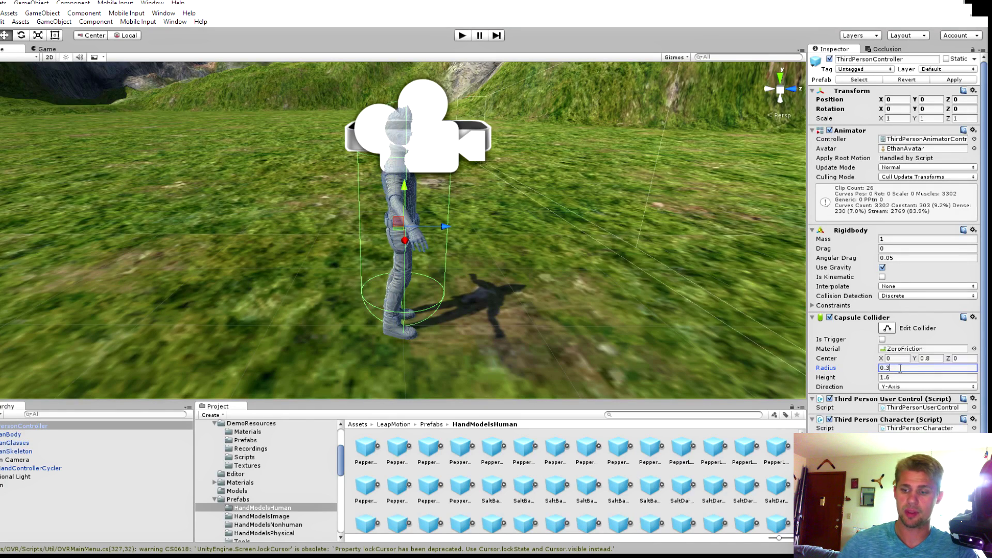
key("BackSpace")
type("1")
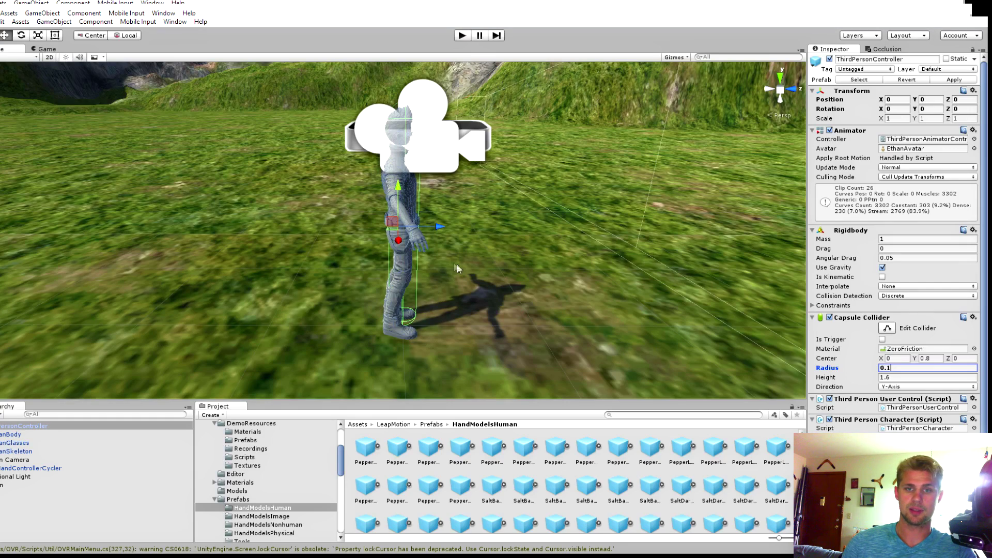
scroll(460, 266, "up", 5)
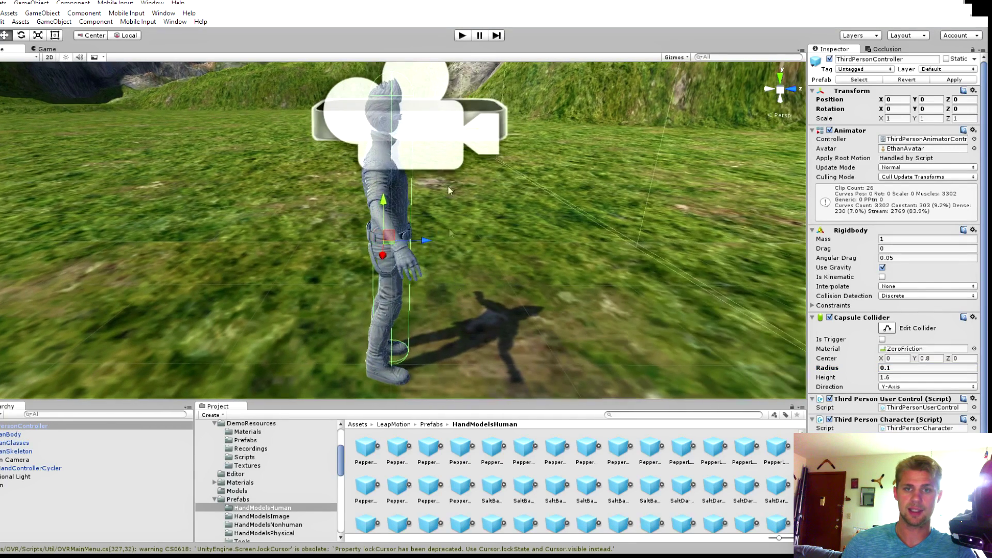
Move the HandControllerCycler down and forward from the camera to about Y -0.281, Z 0.096.
left_click(450, 127)
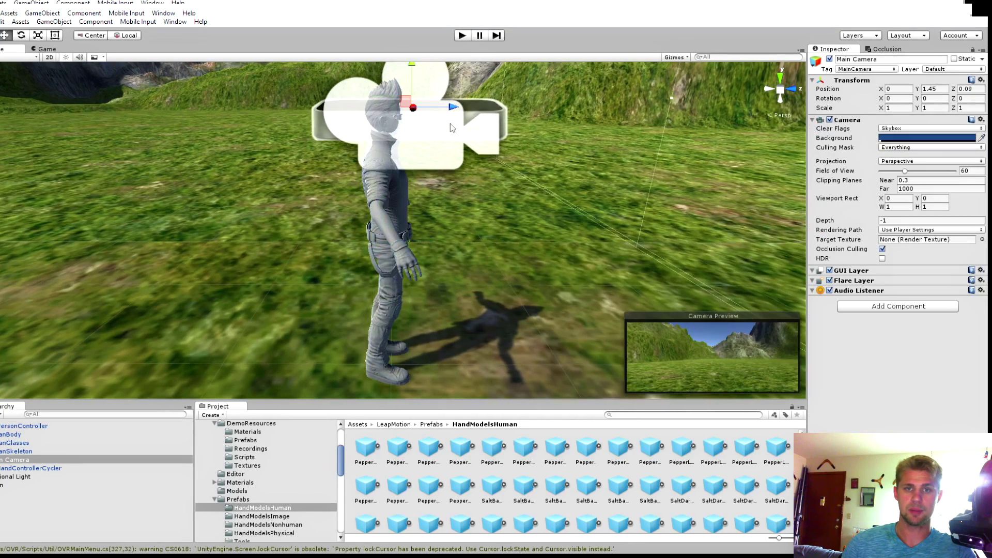
left_click(54, 467)
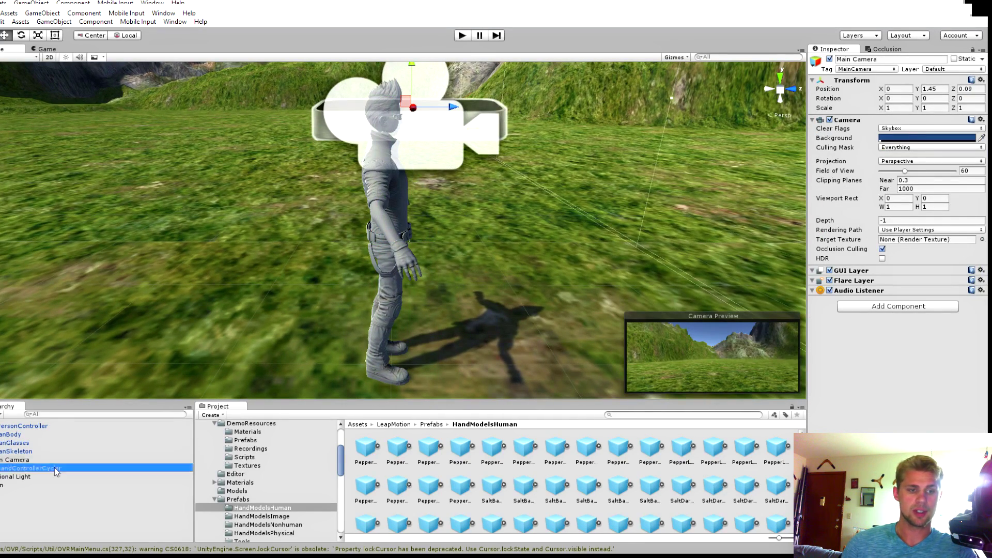
left_click_drag(447, 120, 461, 121)
left_click_drag(425, 77, 425, 123)
left_click_drag(459, 158, 587, 178)
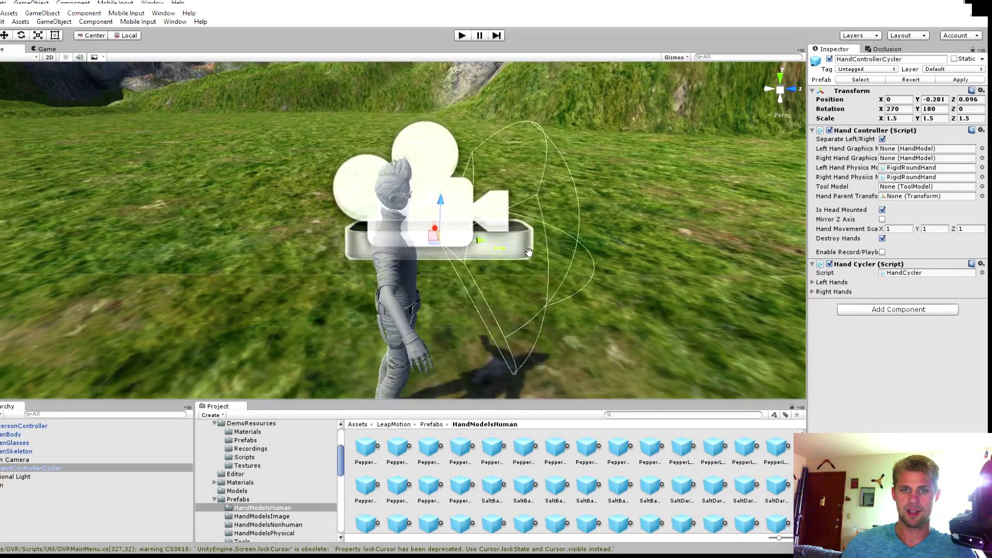
Test the tracked hands in a run, cycling the hand models through MinimalHand and PolyHand1, and stop the run.
left_click(462, 35)
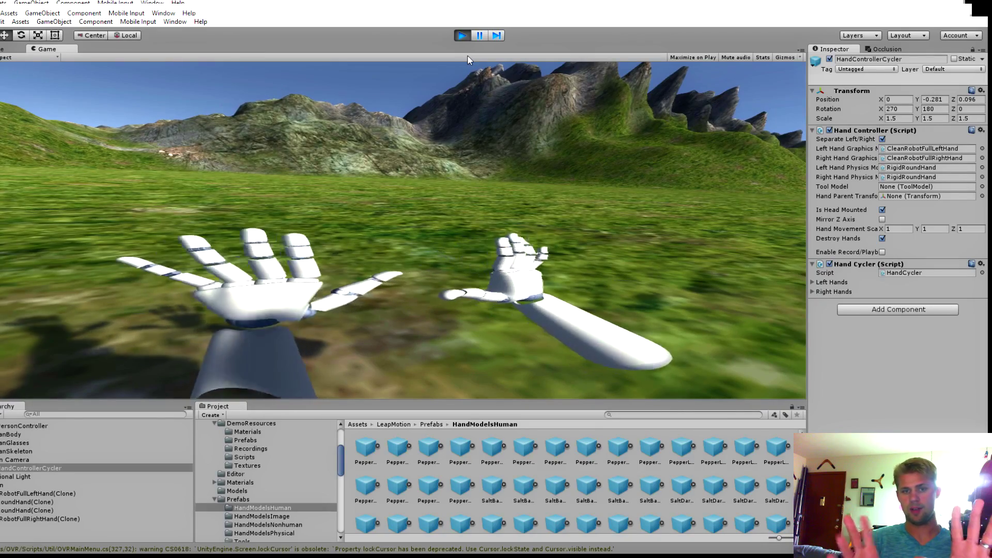
key("Right")
key("Left")
key("Left")
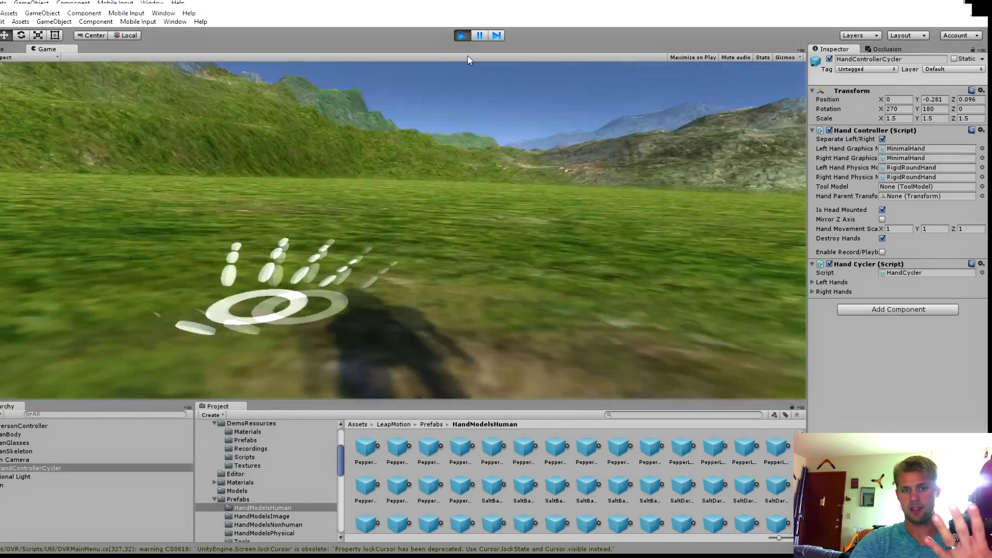
key("Right")
left_click(463, 36)
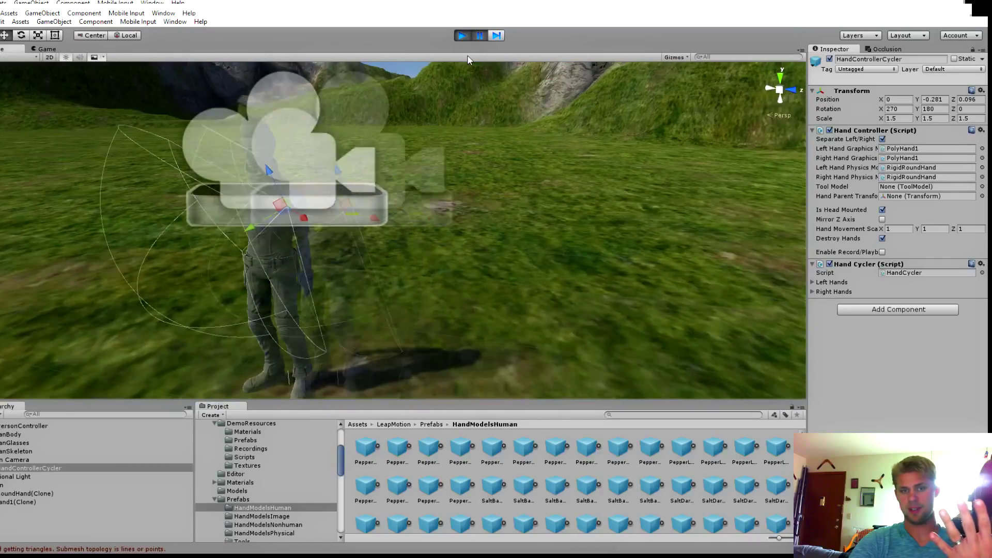
Run the scene again and cycle the hand models from MinimalHand on to a realistic human hand.
left_click(463, 36)
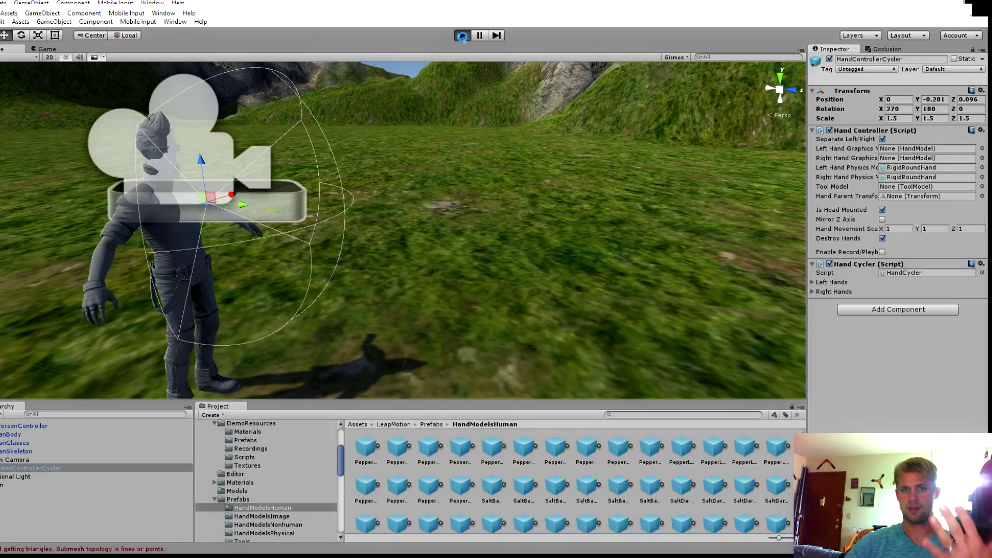
key("Left")
key("Left")
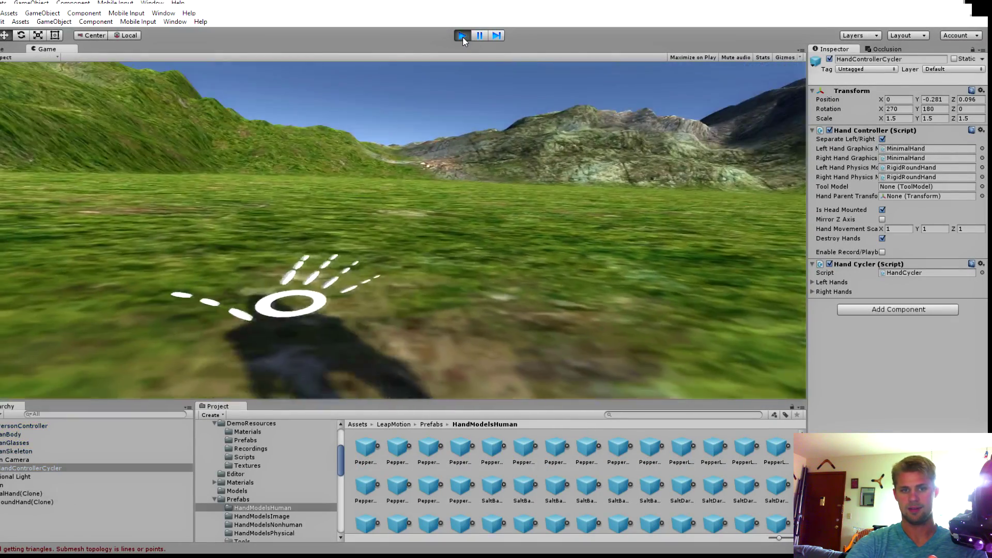
key("Right")
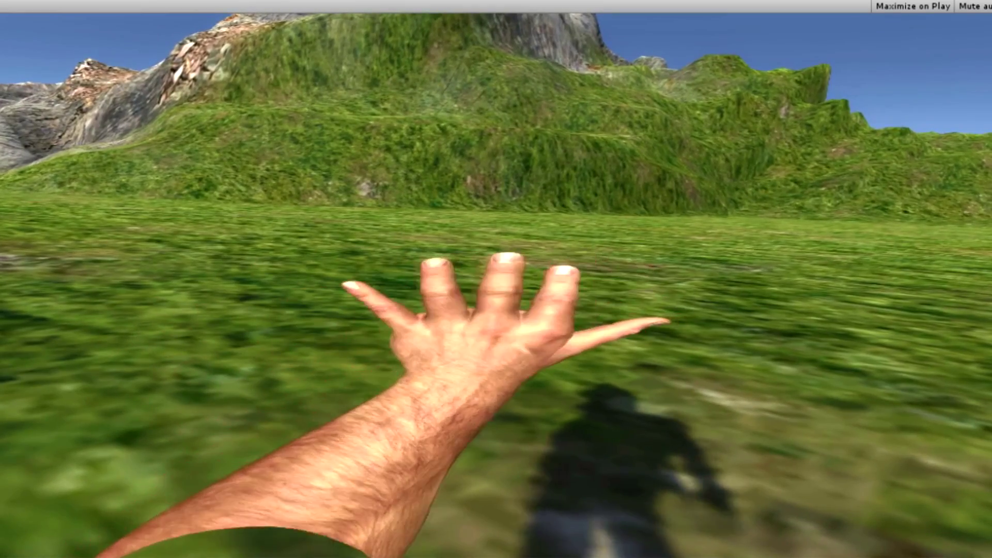
key("Right")
key("Right")
key("Right")
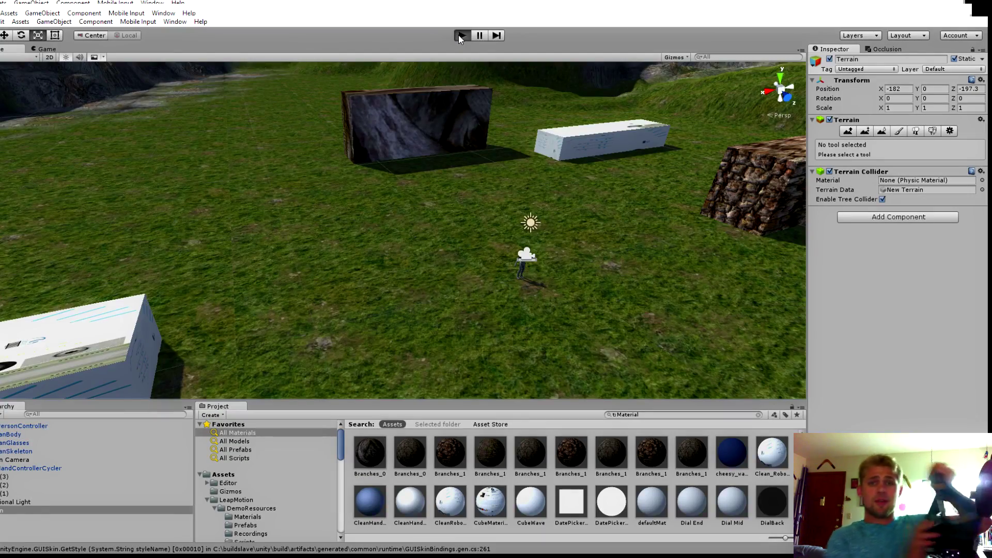
Run the scene with the textured blocks around the character to try it in the headset.
left_click(460, 36)
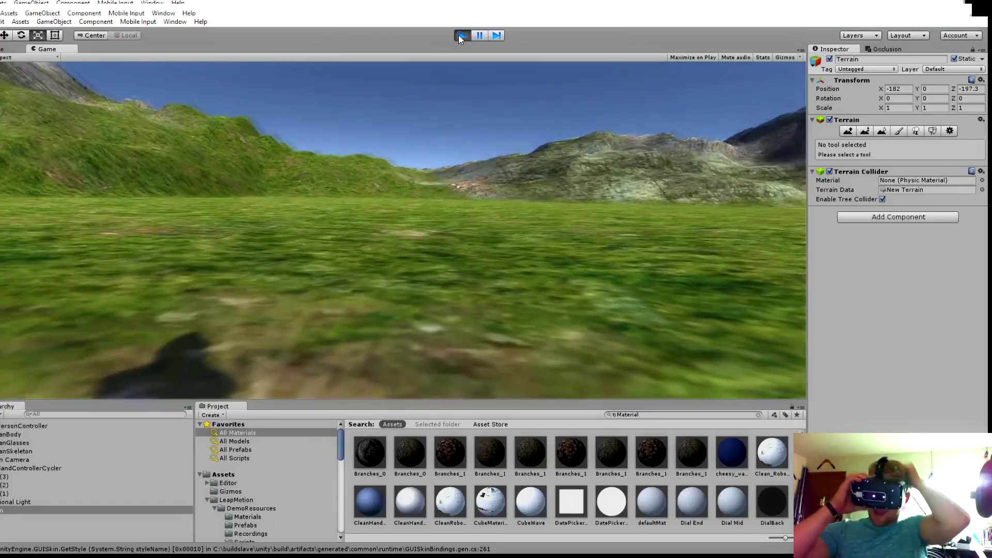